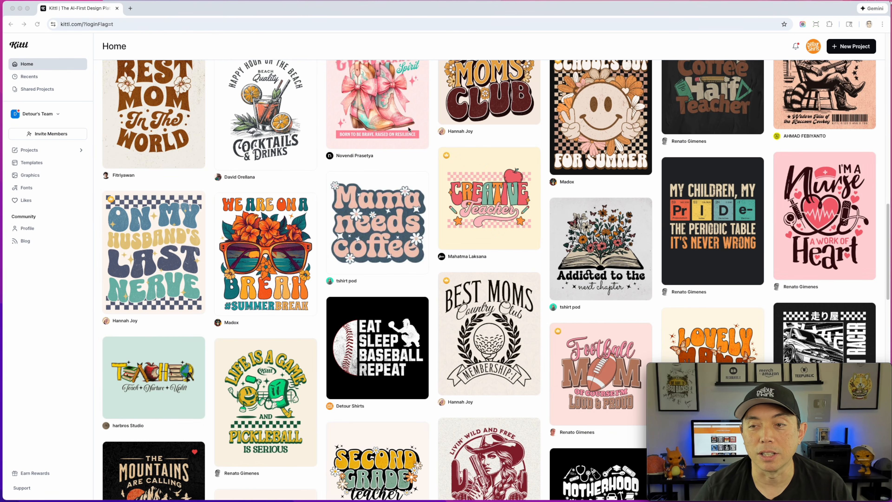
# Step: Open the "Happy Hour on the Beach" cocktails template as a project and change HOUR in its arched headline to DAY
pyautogui.scroll(3, 377, 124)
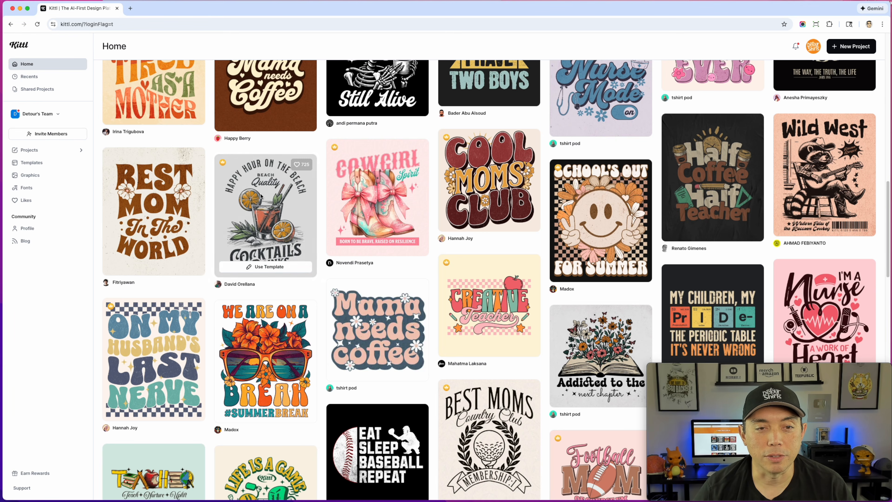
pyautogui.click(277, 268)
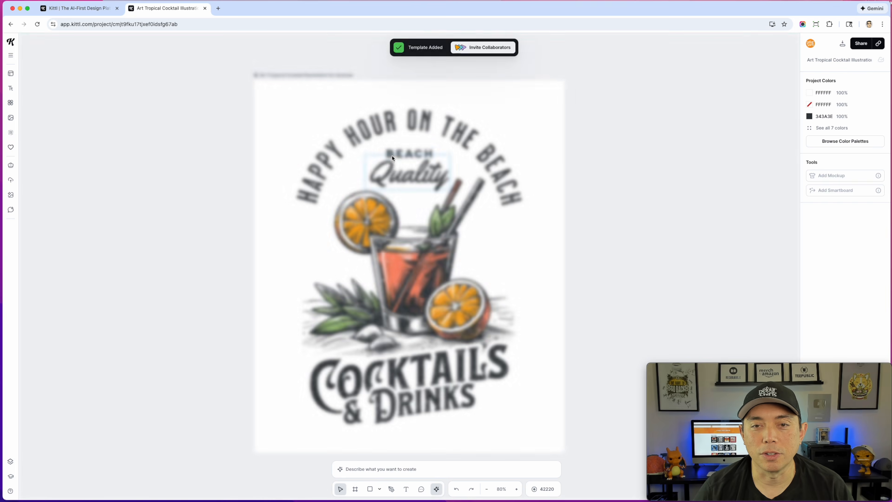
pyautogui.click(376, 127)
pyautogui.doubleClick(375, 127)
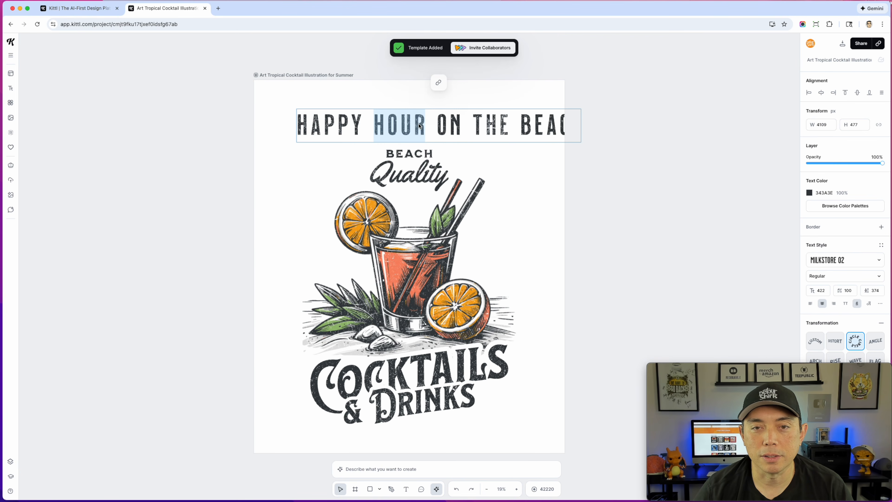
pyautogui.write('DAY')
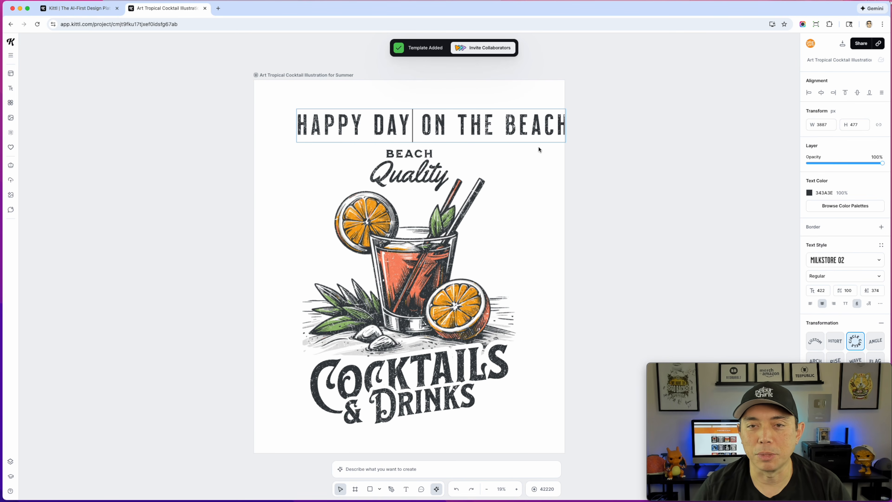
pyautogui.press('Escape')
# Step: Move the cocktail glass illustration off the artboard onto the empty canvas beside it
pyautogui.click(442, 184)
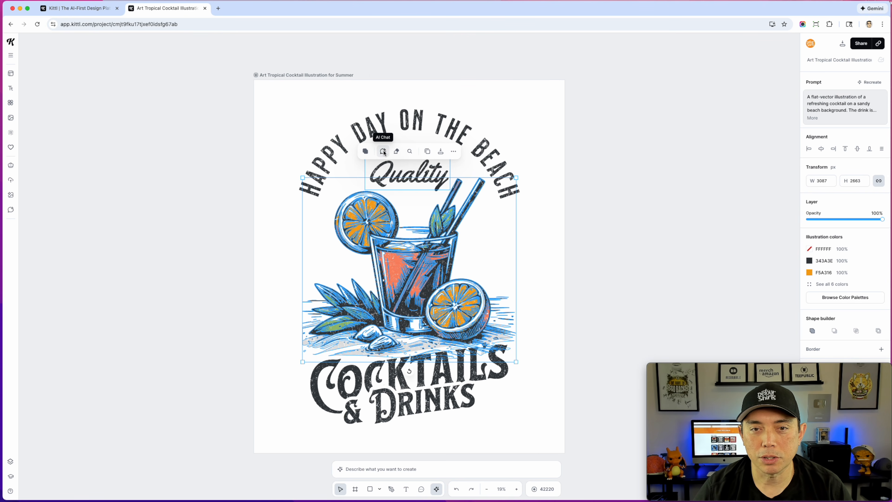
pyautogui.click(454, 151)
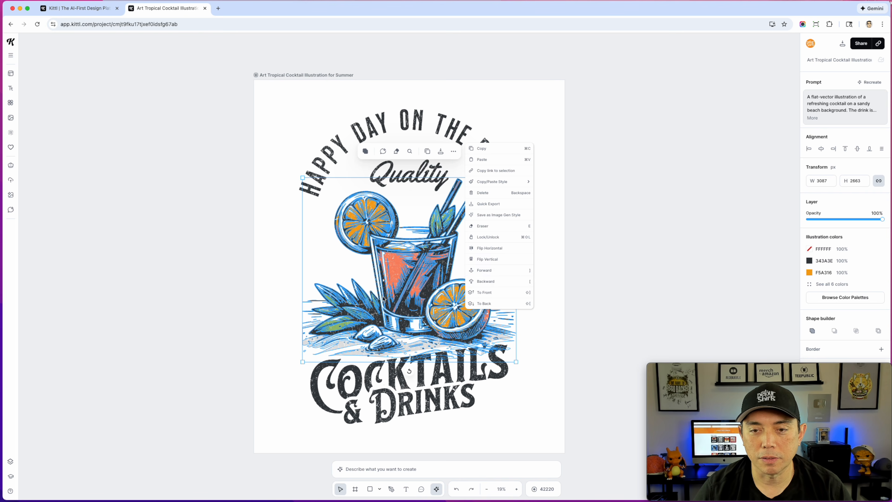
pyautogui.click(489, 282)
pyautogui.moveTo(430, 271); pyautogui.dragTo(171, 271)
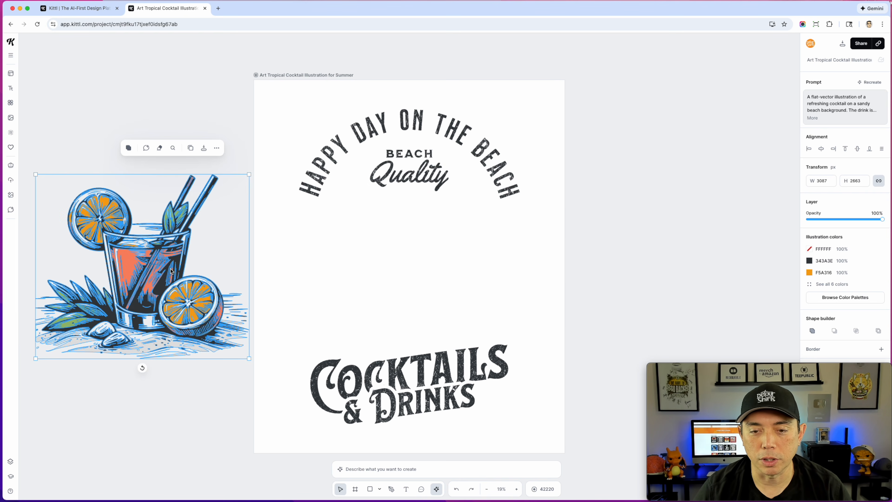
# Step: Open the COCKTAILS text for editing, leave it as it is, and select the "& DRINKS" text
pyautogui.click(419, 362)
pyautogui.doubleClick(420, 360)
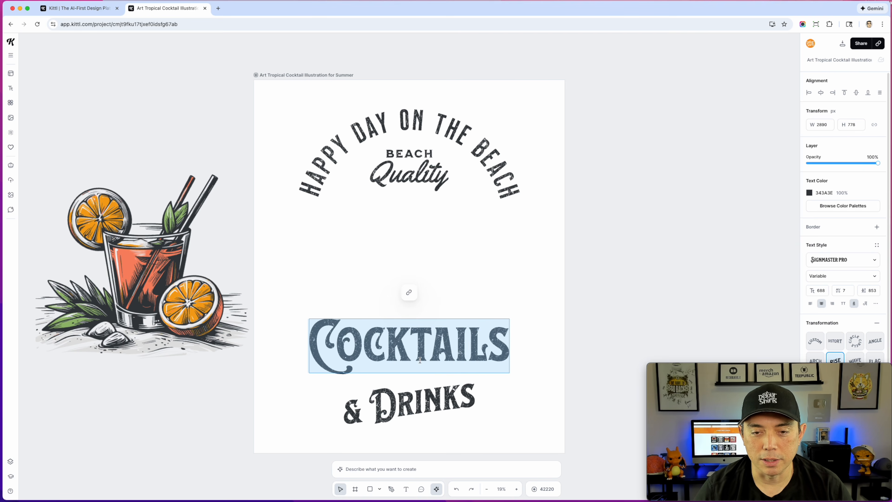
pyautogui.click(403, 417)
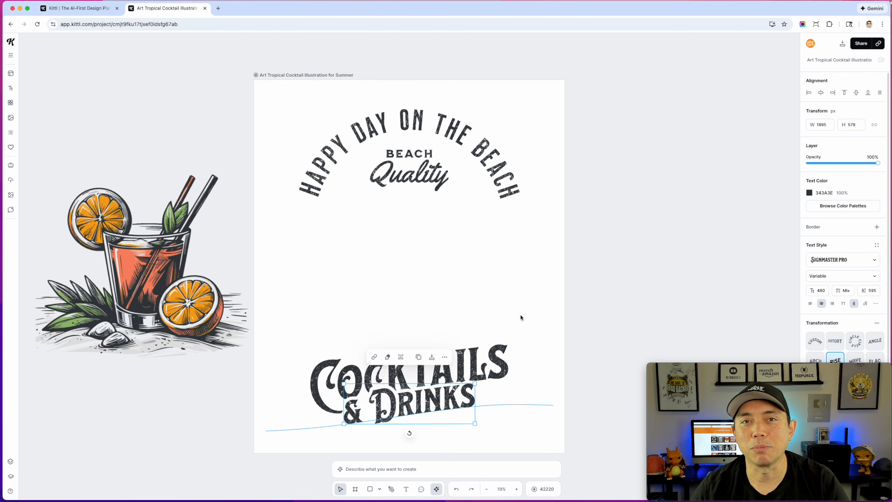
# Step: Move the cocktail illustration back onto the artboard, undo its moves and deselect it
pyautogui.moveTo(225, 255); pyautogui.dragTo(485, 260)
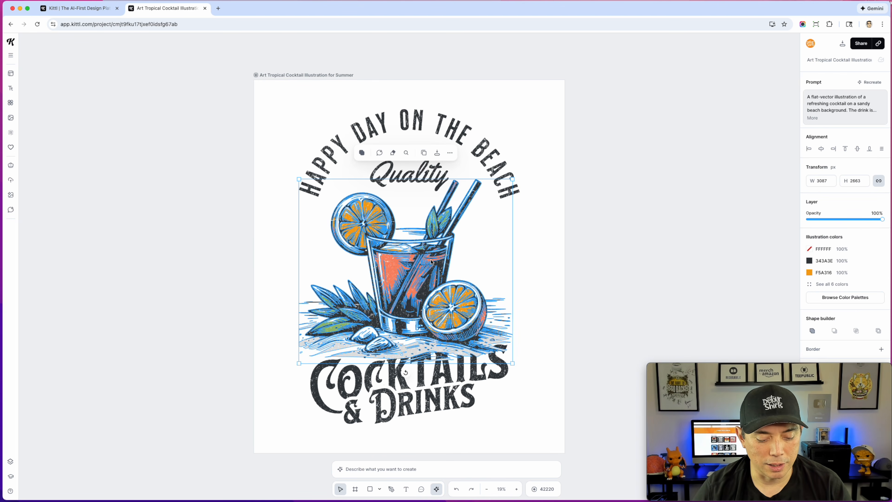
pyautogui.press('super+z')
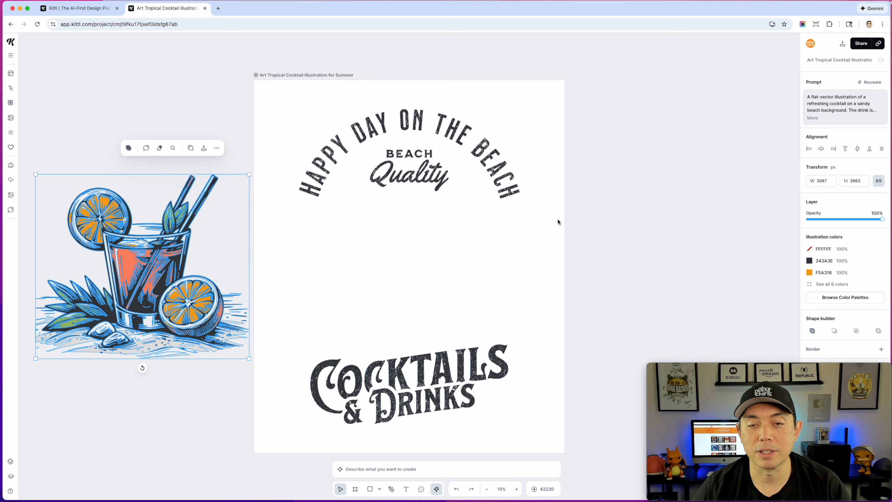
pyautogui.press('super+shift+z')
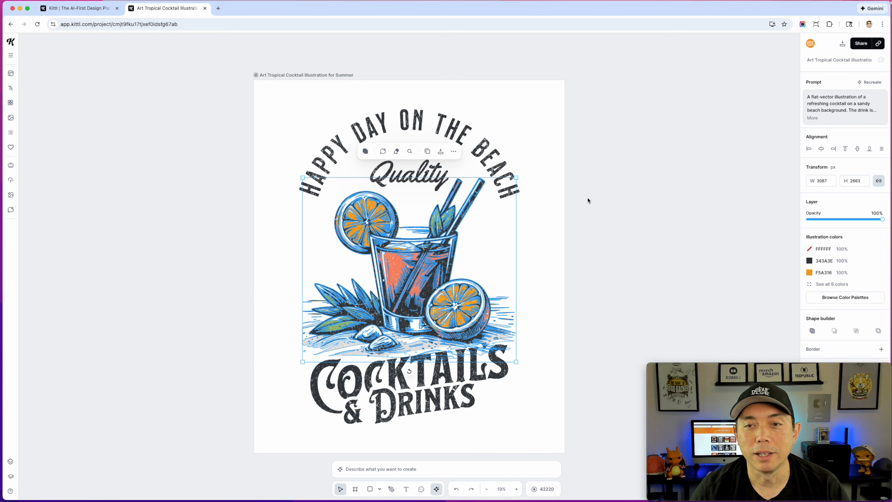
pyautogui.click(650, 246)
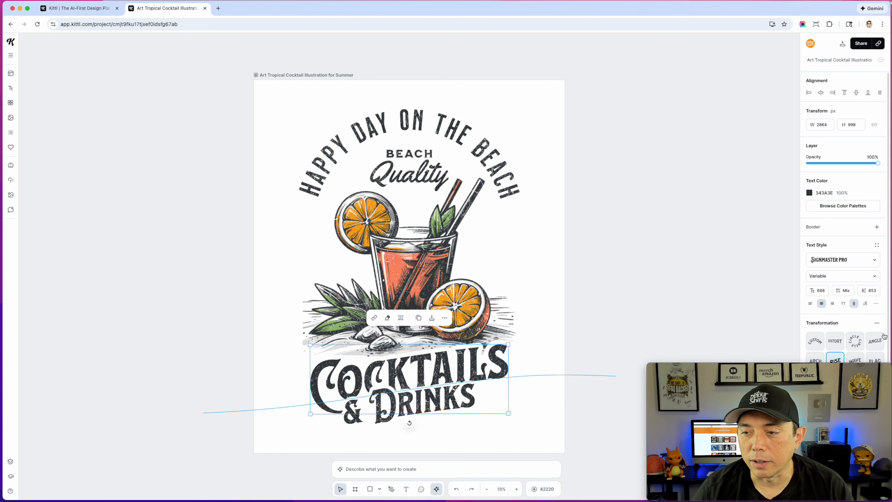
# Step: Try the Arch, Circle, Angle, Rise and Wave transformations on the COCKTAILS text
pyautogui.moveTo(810, 368)
pyautogui.moveTo(810, 367); pyautogui.dragTo(166, 366)
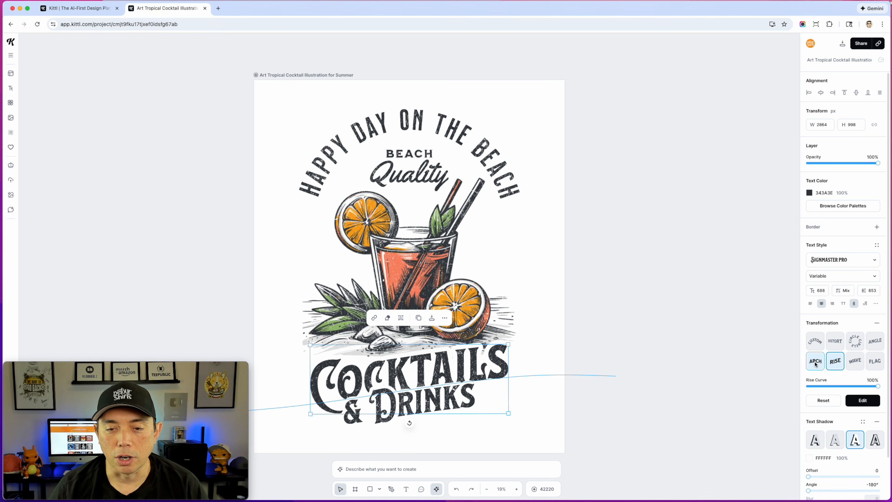
pyautogui.doubleClick(477, 370)
pyautogui.click(815, 361)
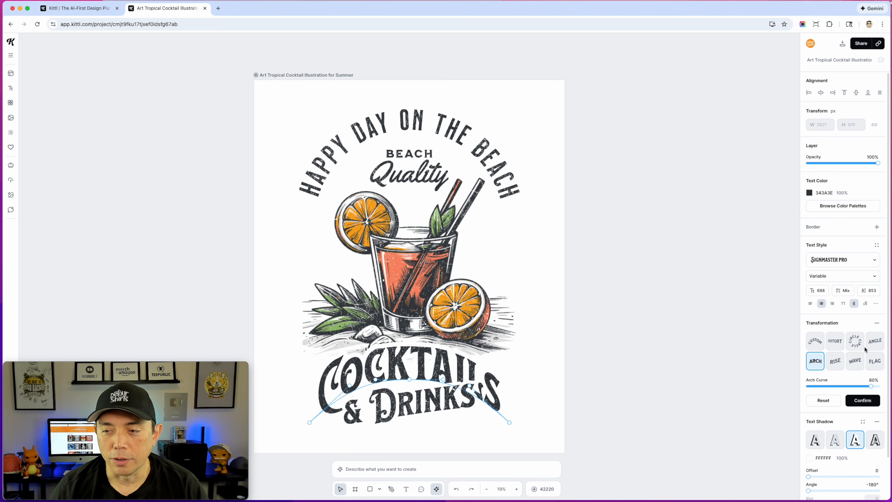
pyautogui.click(857, 341)
pyautogui.click(880, 344)
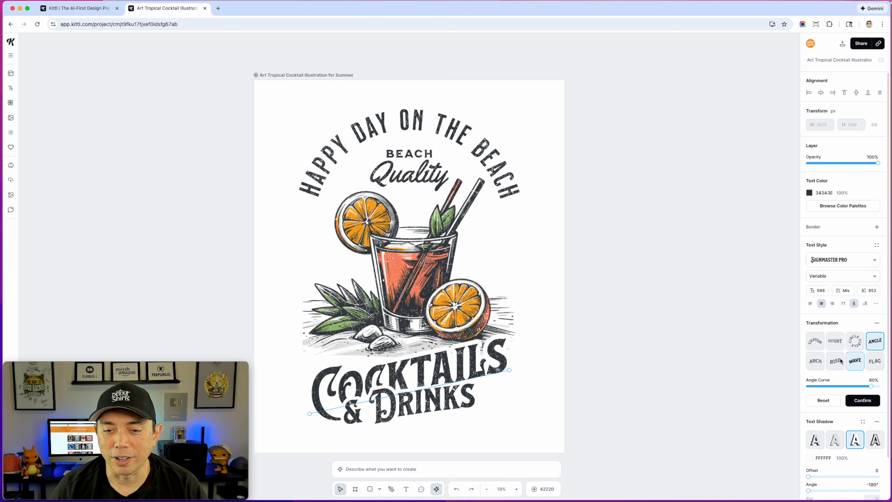
pyautogui.click(826, 362)
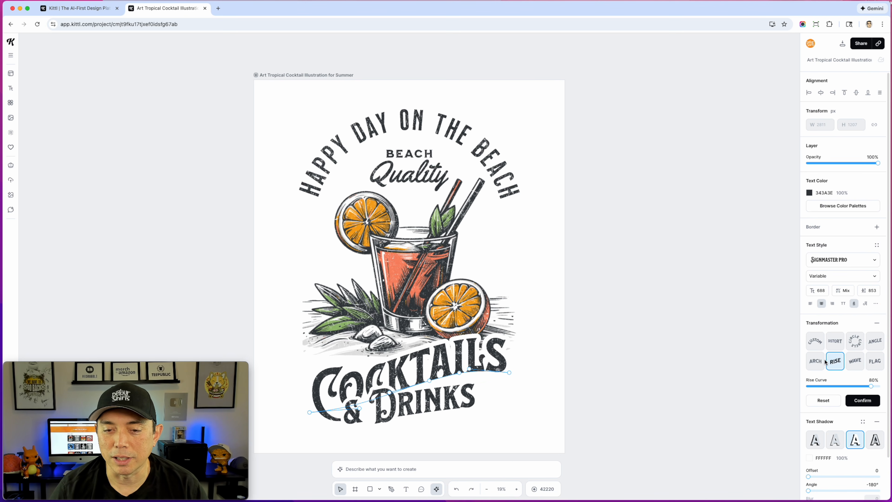
pyautogui.click(864, 366)
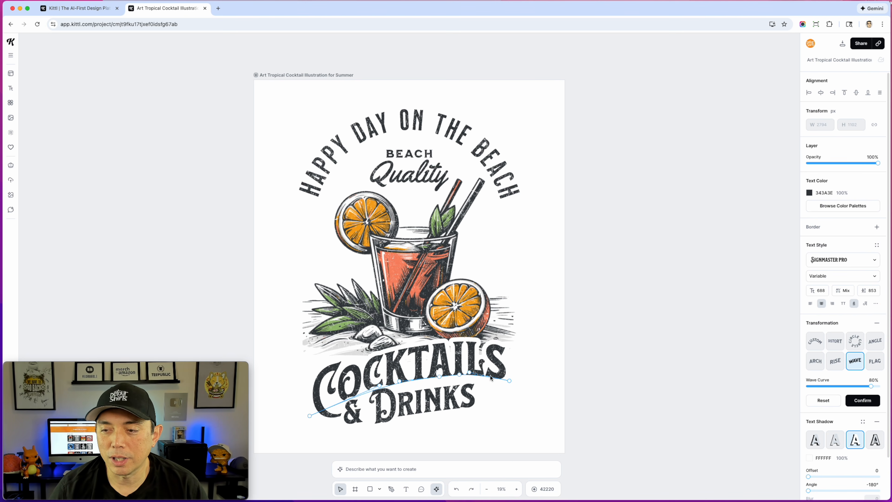
# Step: Apply the Rise transformation to the COCKTAILS text and reshape its path to a 46% rise curve
pyautogui.click(835, 362)
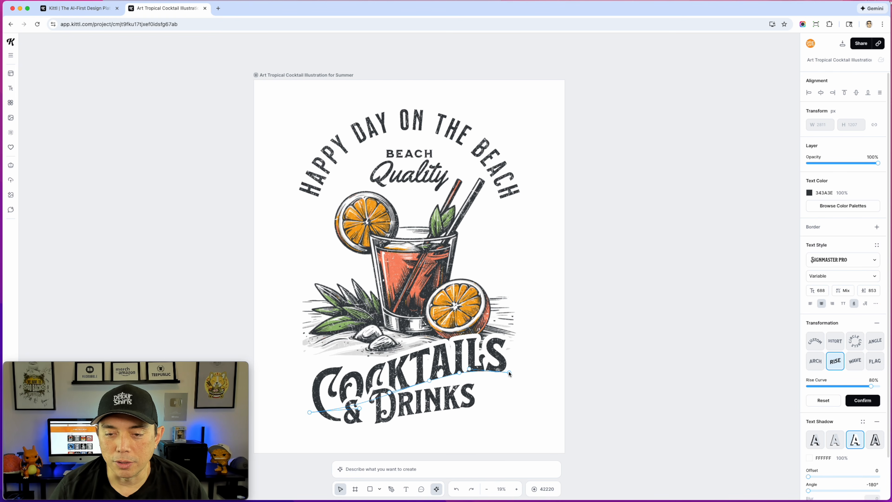
pyautogui.moveTo(510, 373); pyautogui.dragTo(510, 380)
pyautogui.moveTo(435, 380); pyautogui.dragTo(435, 385)
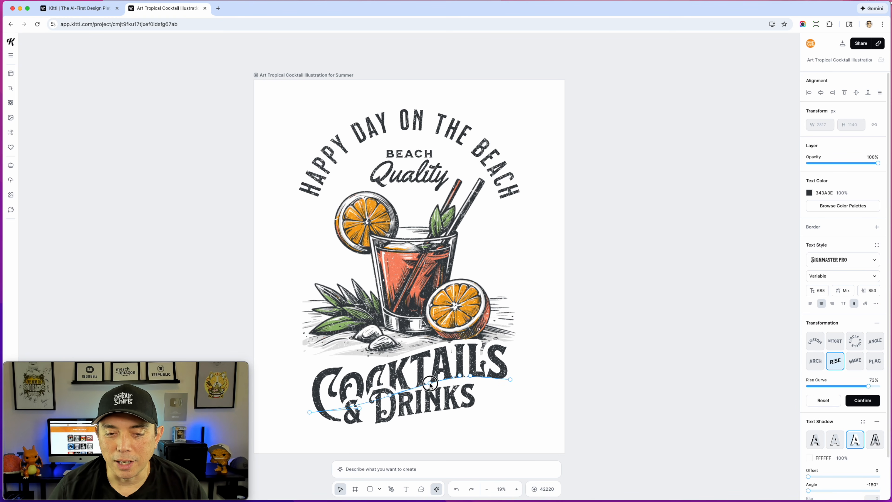
pyautogui.moveTo(309, 414); pyautogui.dragTo(304, 401)
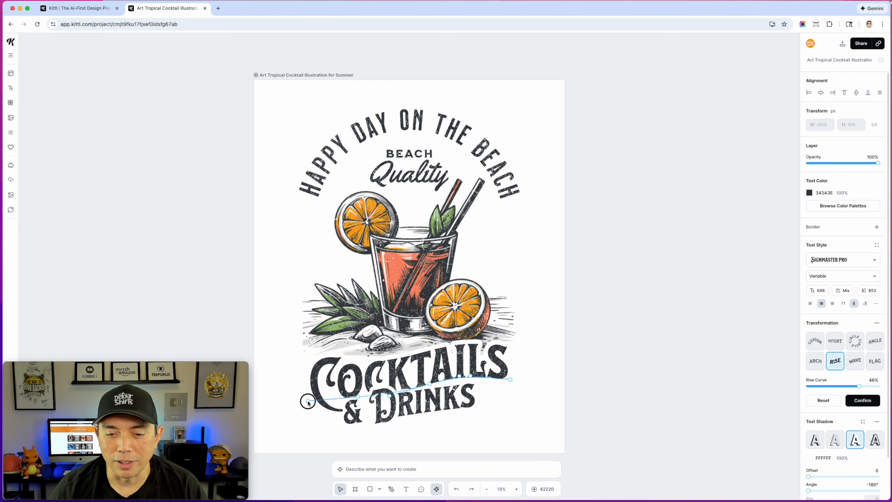
pyautogui.click(674, 364)
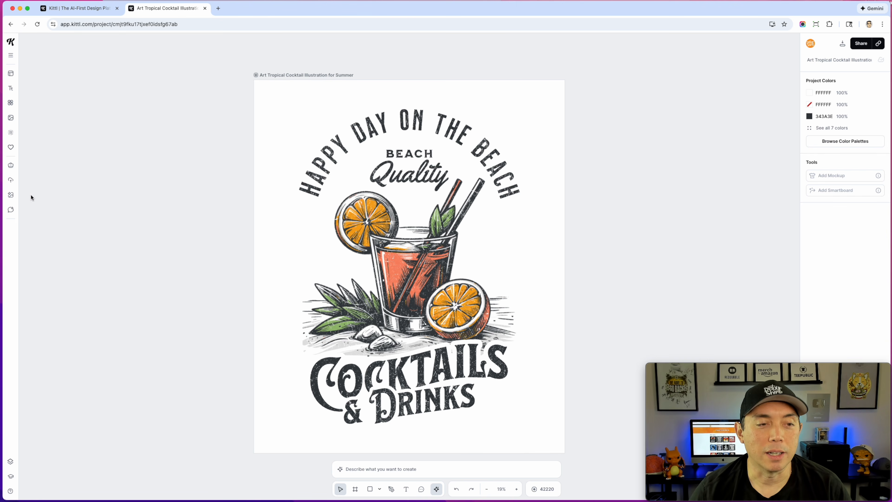
# Step: Browse the Kittl AI library's Clipart, Image and Vector examples and the user's own creations
pyautogui.click(10, 195)
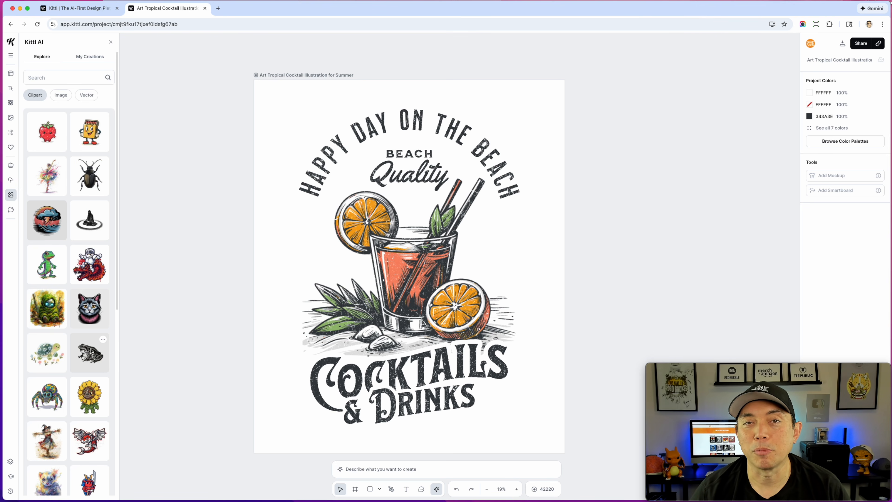
pyautogui.scroll(-5, 58, 386)
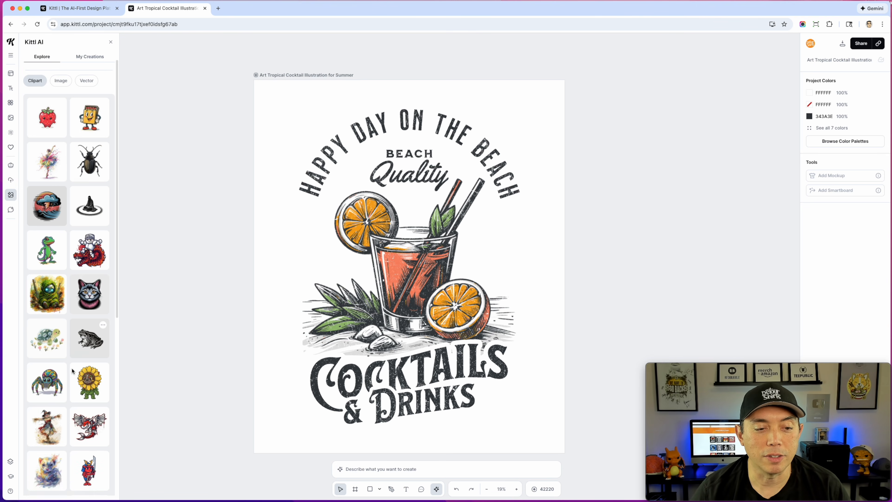
pyautogui.scroll(-4, 59, 387)
pyautogui.scroll(15, 59, 246)
pyautogui.click(62, 95)
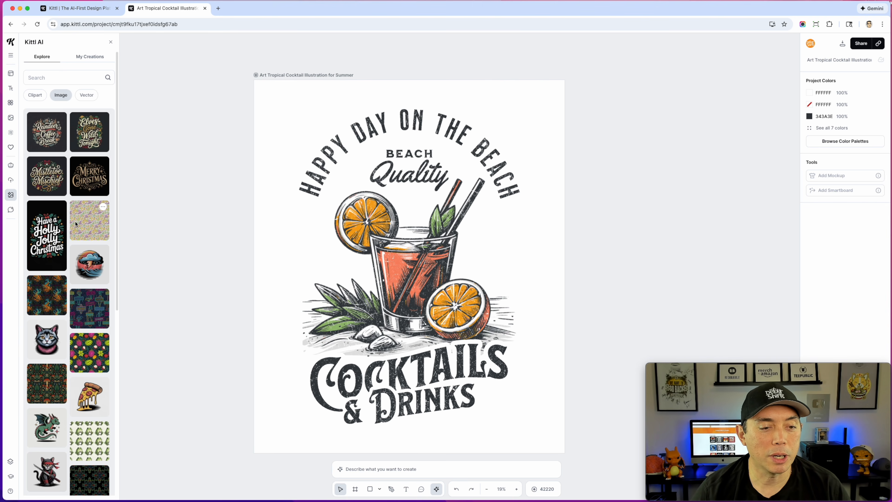
pyautogui.click(88, 98)
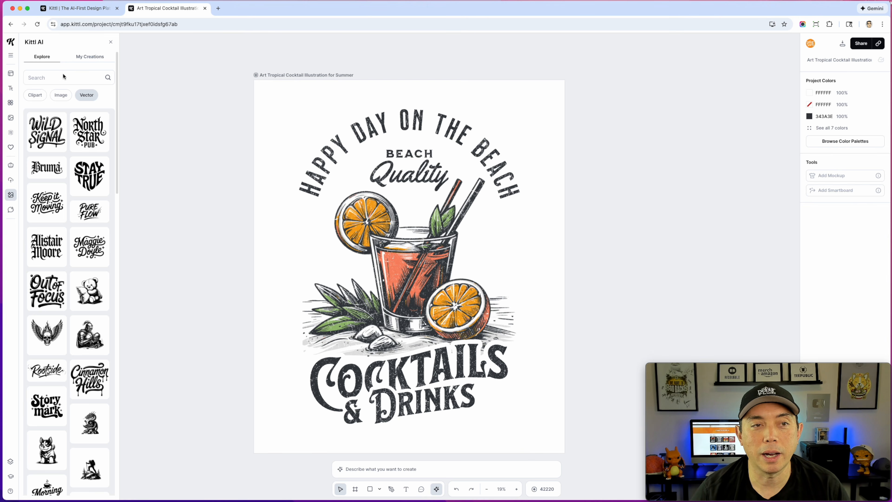
pyautogui.click(89, 58)
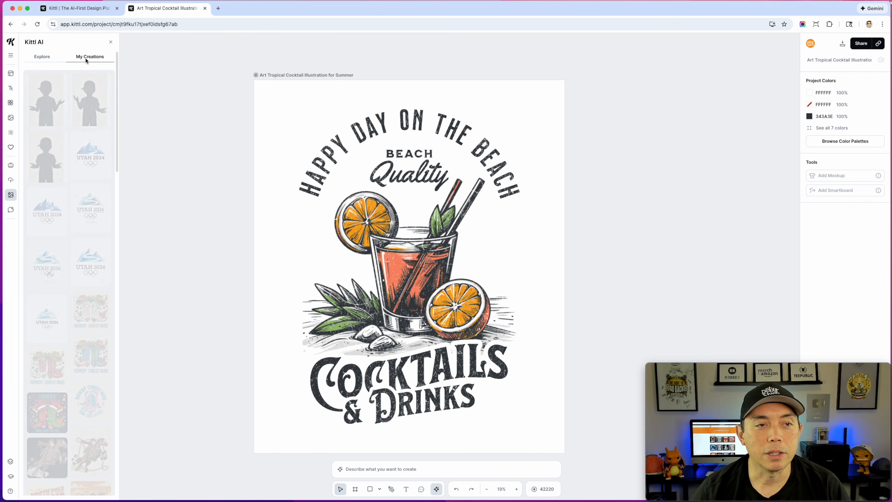
pyautogui.click(43, 59)
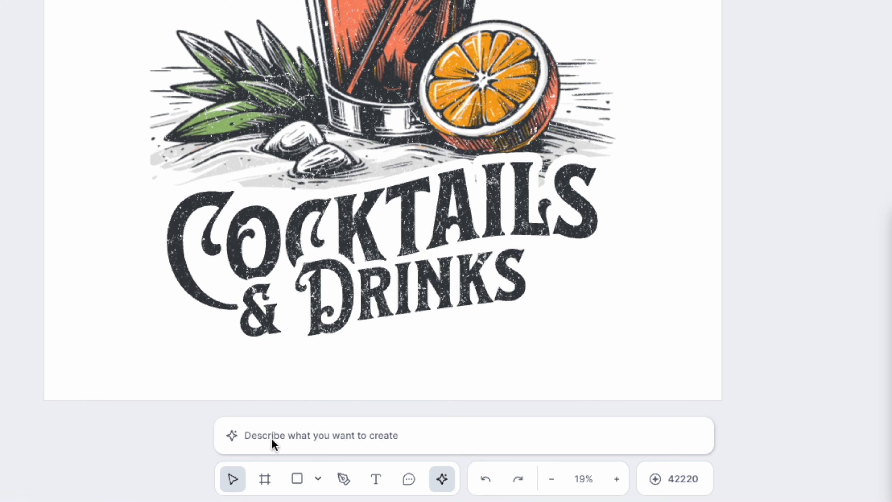
# Step: Open the image generation prompt and examine the full list of available AI models, from Flux.2 Pro HD to SDXL Flash
pyautogui.click(306, 448)
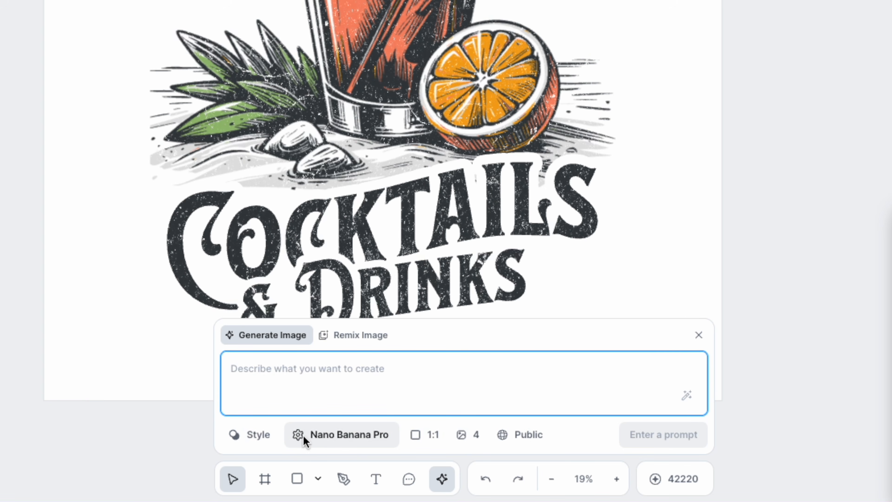
pyautogui.click(315, 436)
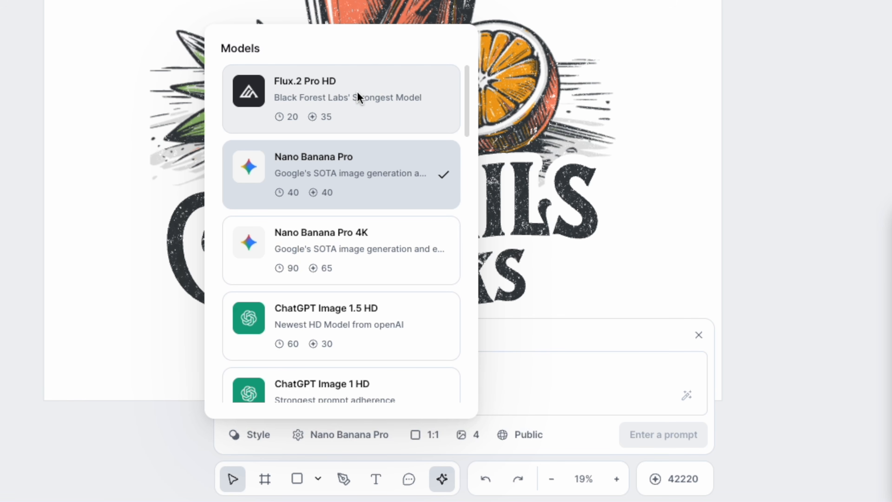
pyautogui.scroll(-1, 318, 116)
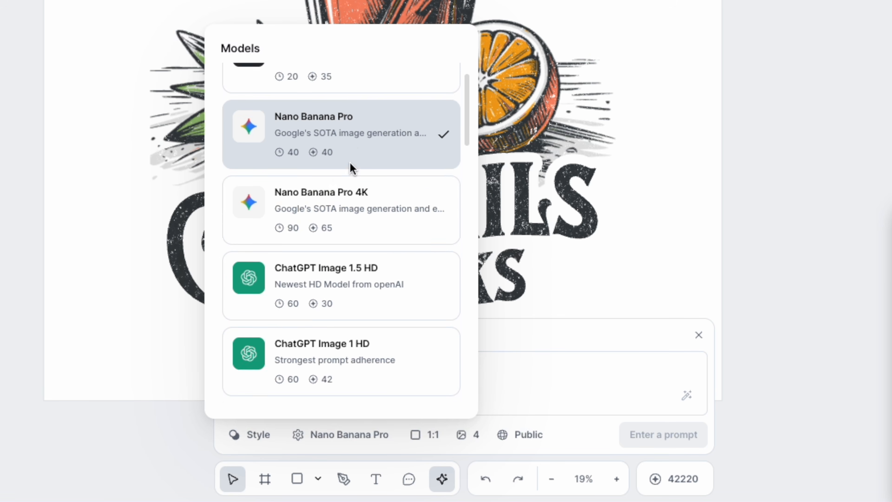
pyautogui.scroll(-1, 358, 212)
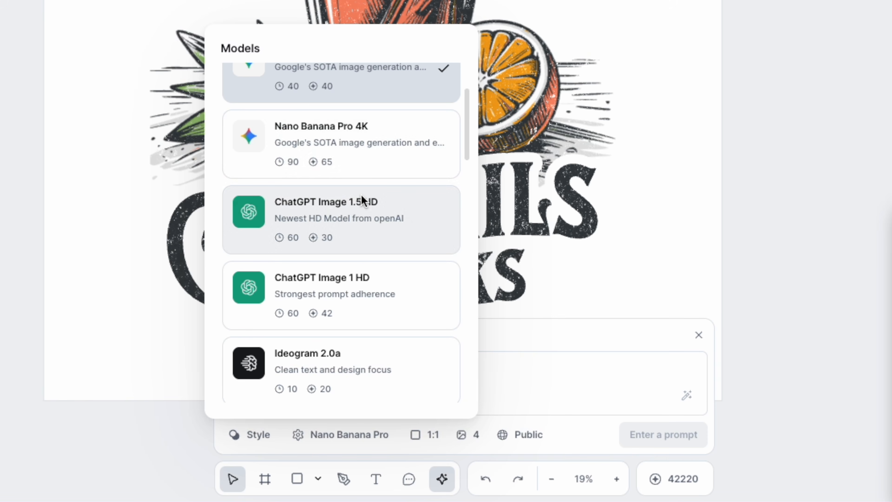
pyautogui.scroll(-1, 351, 204)
pyautogui.scroll(-3, 364, 181)
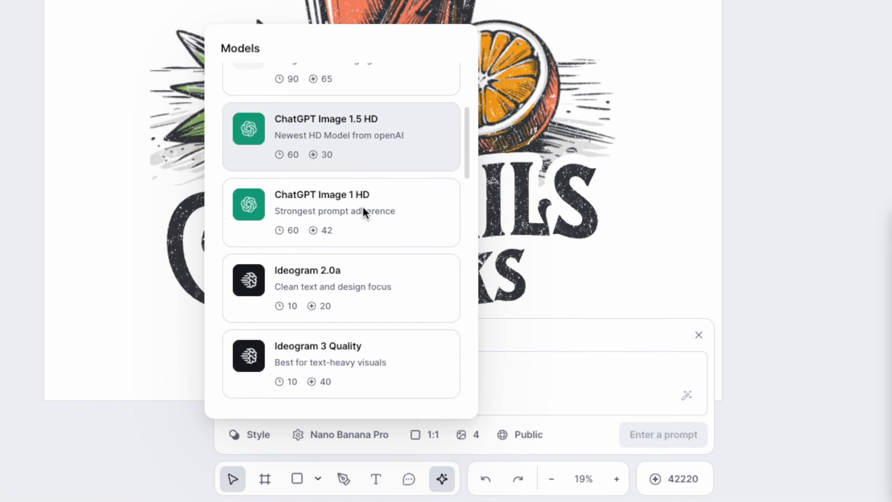
pyautogui.scroll(-4, 330, 228)
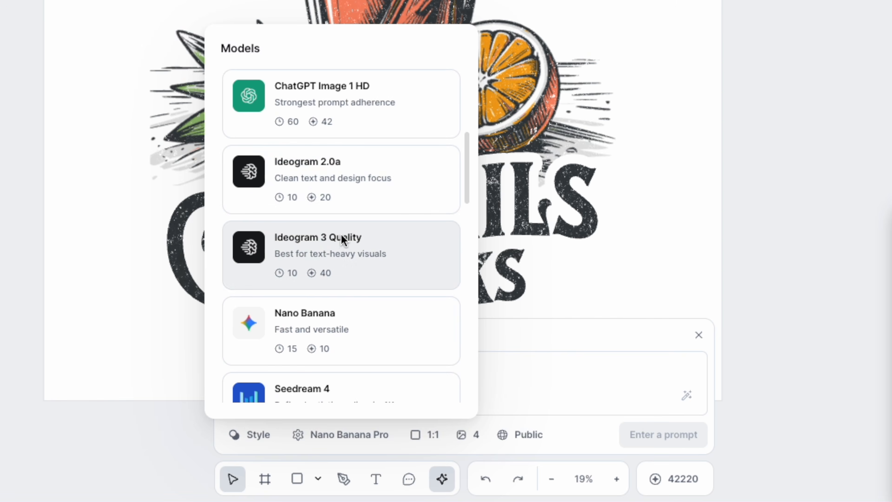
pyautogui.scroll(-1, 353, 214)
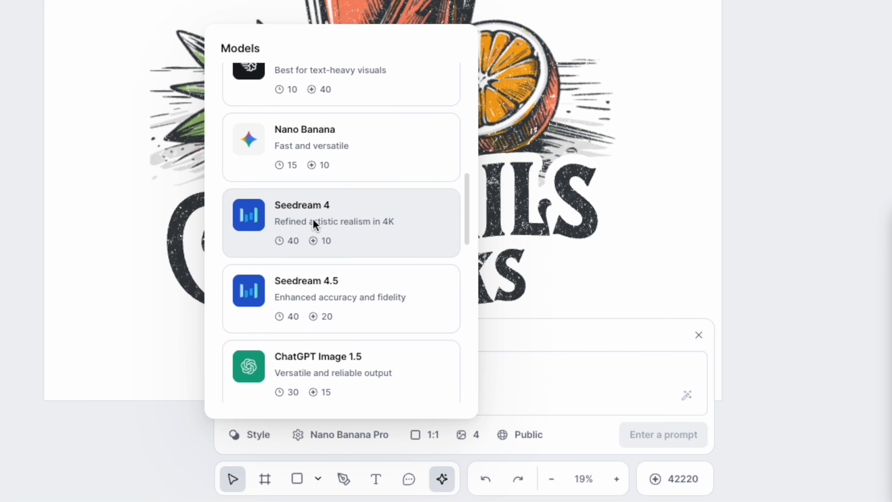
pyautogui.scroll(-1, 404, 227)
pyautogui.scroll(-3, 318, 270)
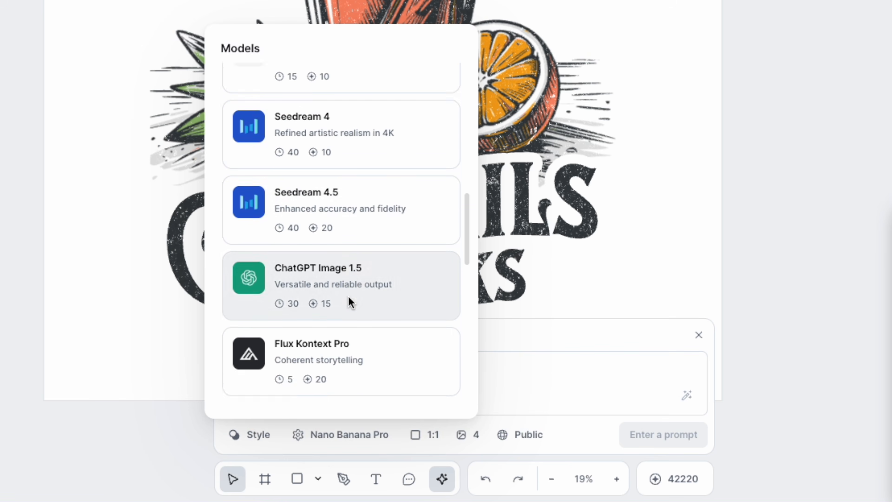
pyautogui.scroll(-5, 312, 280)
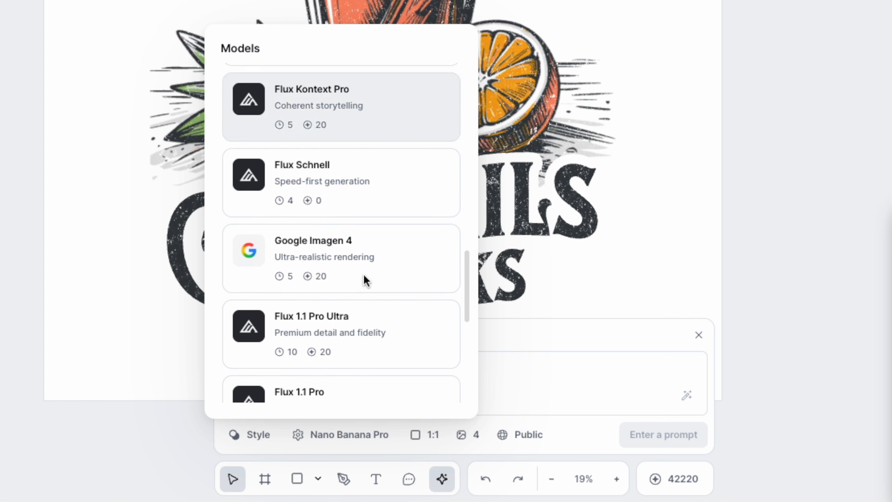
pyautogui.scroll(-4, 384, 295)
pyautogui.scroll(-2, 355, 286)
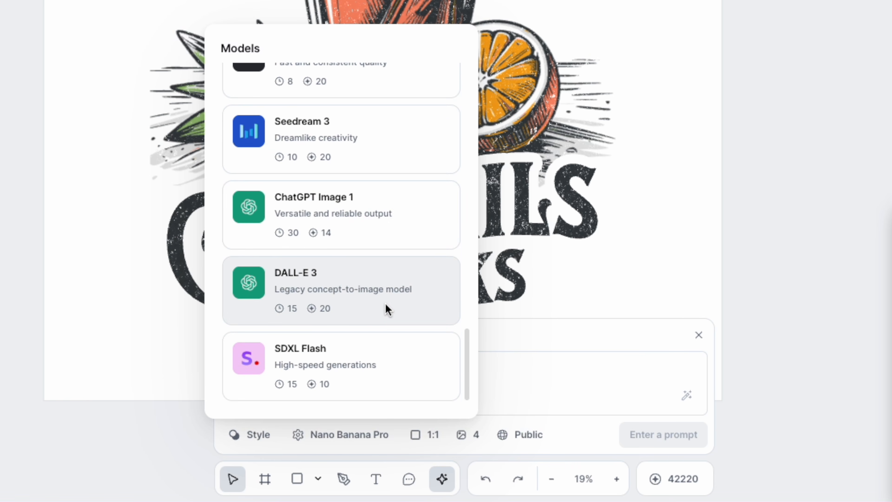
pyautogui.scroll(2, 371, 311)
pyautogui.scroll(10, 371, 311)
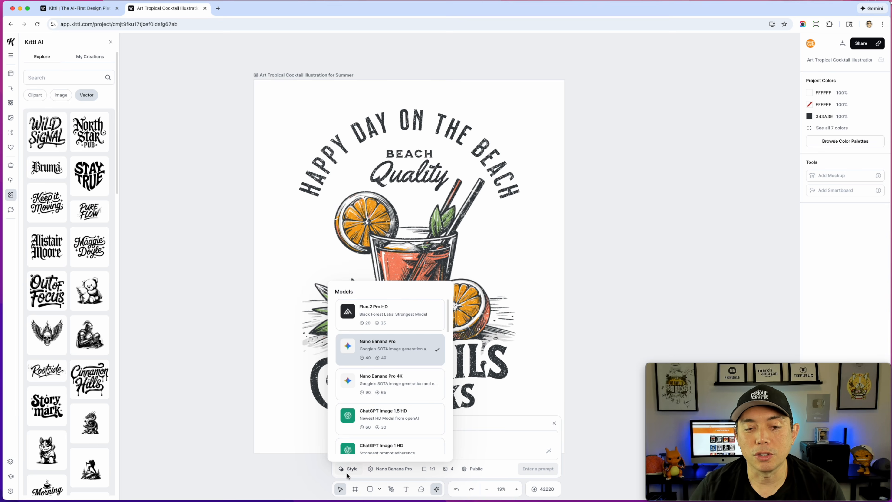
# Step: Browse the Featured and Clipart style galleries for image generation
pyautogui.click(250, 435)
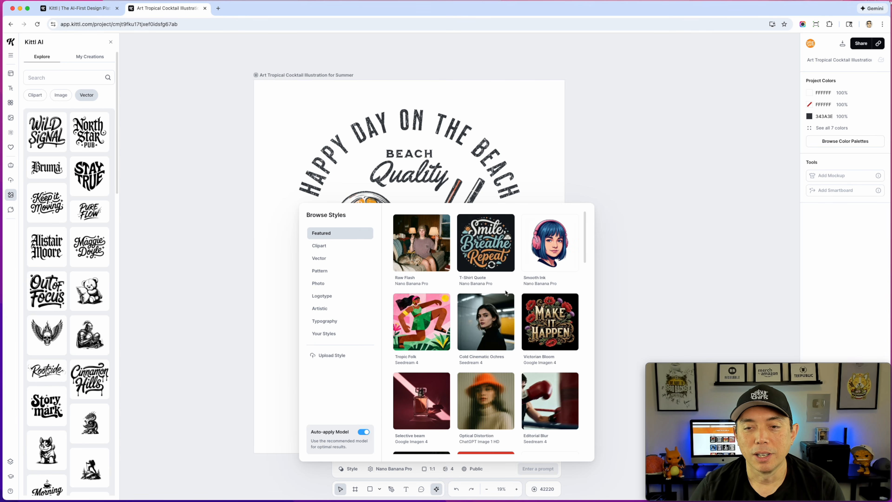
pyautogui.scroll(-1, 518, 319)
pyautogui.scroll(-2, 519, 318)
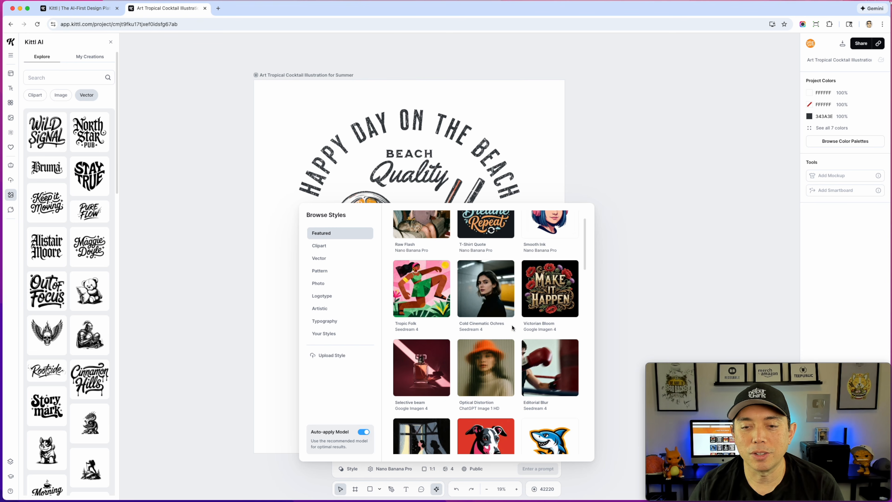
pyautogui.scroll(-5, 511, 338)
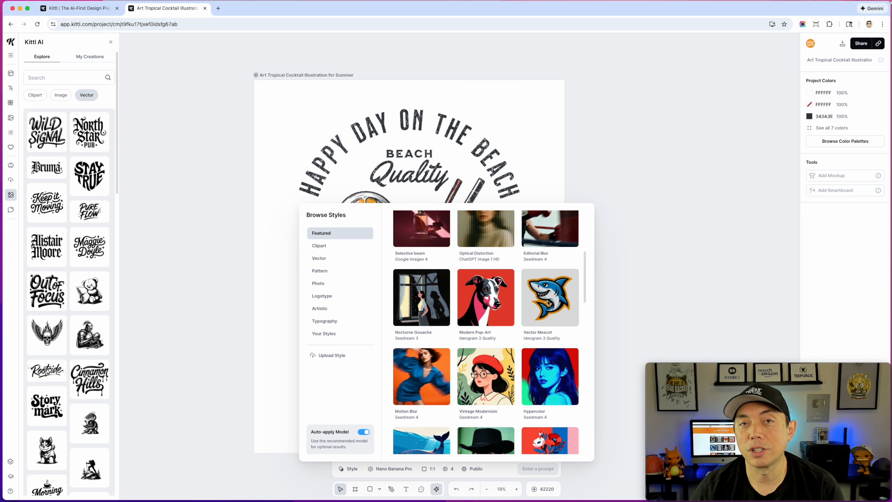
pyautogui.click(319, 245)
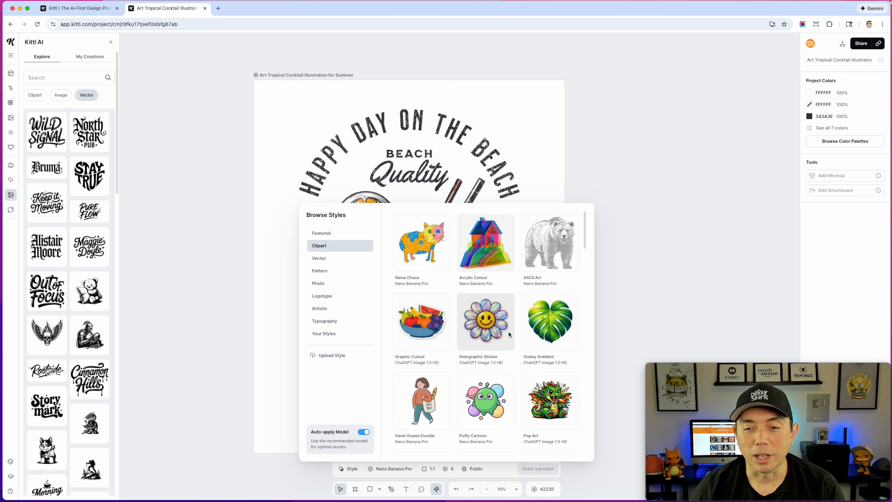
pyautogui.scroll(-1, 525, 336)
pyautogui.scroll(-15, 526, 335)
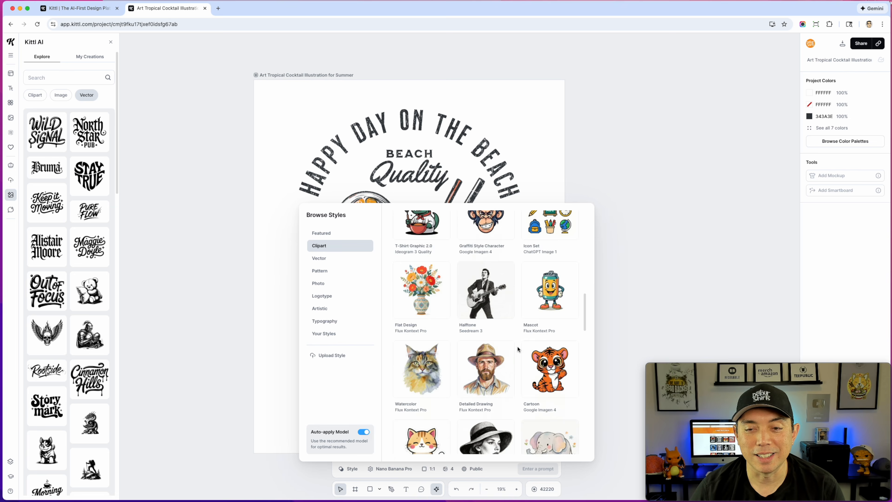
# Step: Look through the Vector, Pattern, Photo, Logotype, Artistic and Typography style galleries, then revisit Featured, Vector and Pattern
pyautogui.click(319, 258)
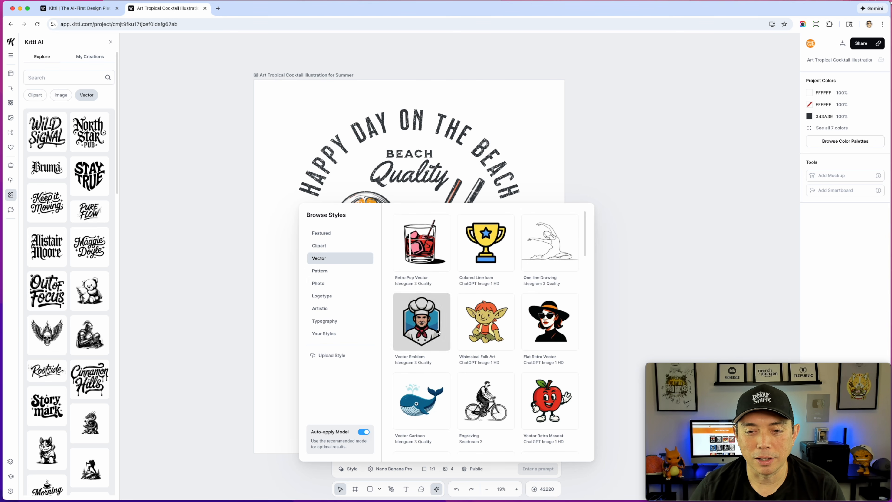
pyautogui.click(320, 271)
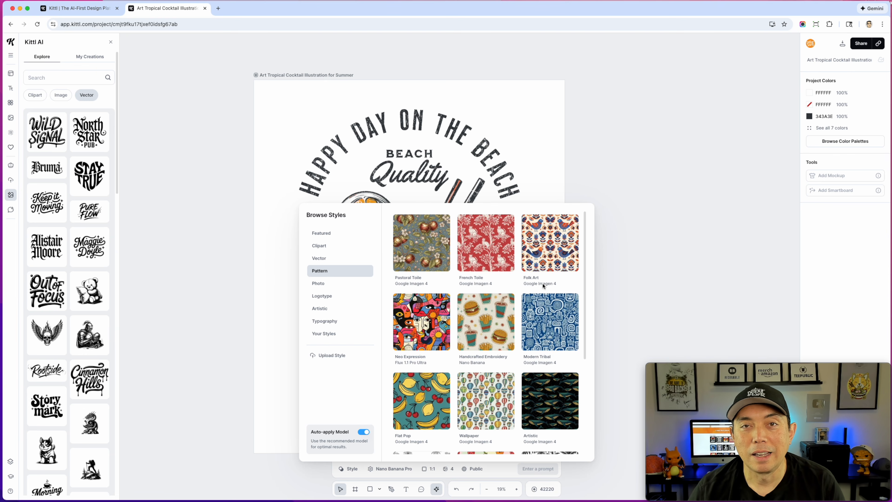
pyautogui.click(352, 283)
pyautogui.click(348, 296)
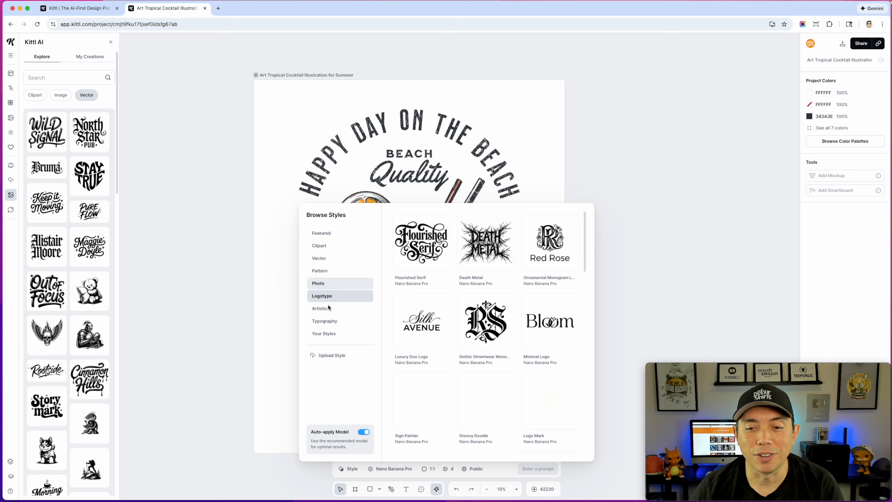
pyautogui.click(321, 309)
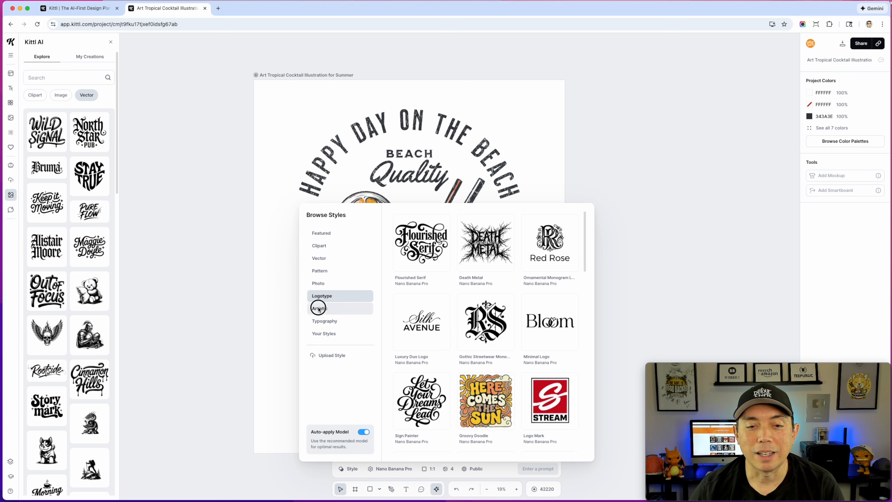
pyautogui.click(327, 321)
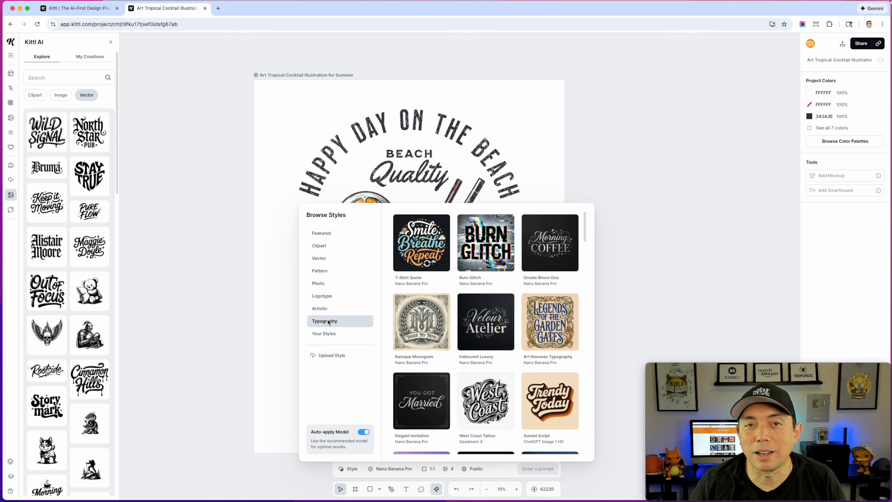
pyautogui.click(336, 234)
pyautogui.click(332, 259)
pyautogui.click(331, 271)
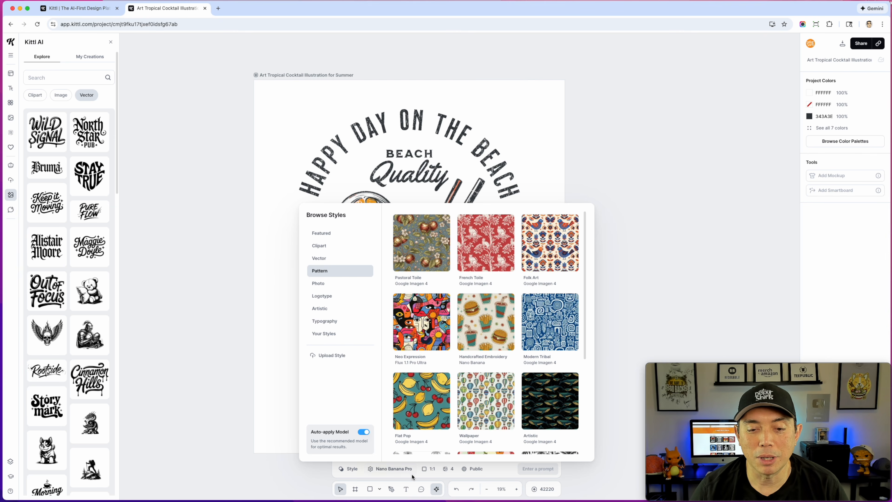
# Step: Review the AI model list once more, close it and look over the whole cocktail design
pyautogui.click(394, 469)
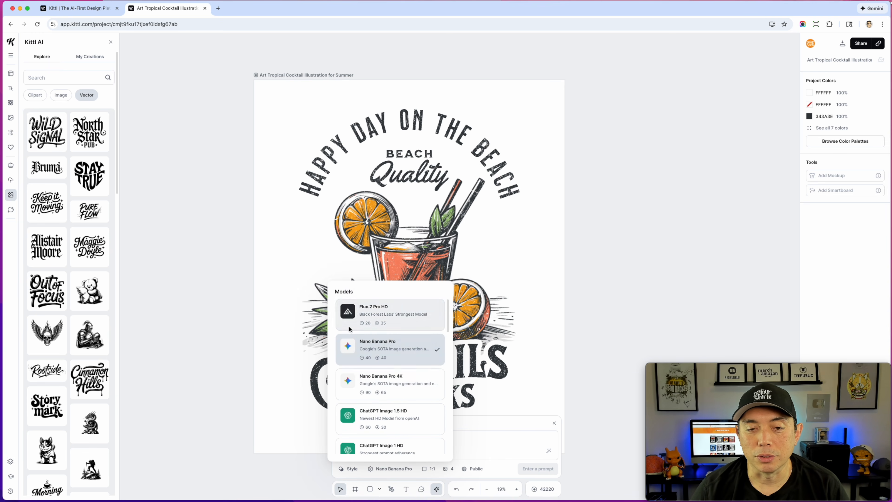
pyautogui.scroll(-5, 381, 410)
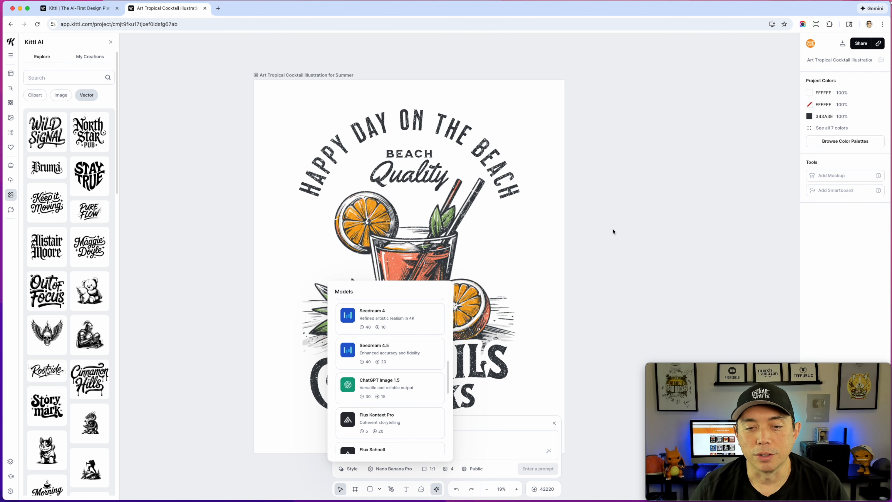
pyautogui.click(207, 219)
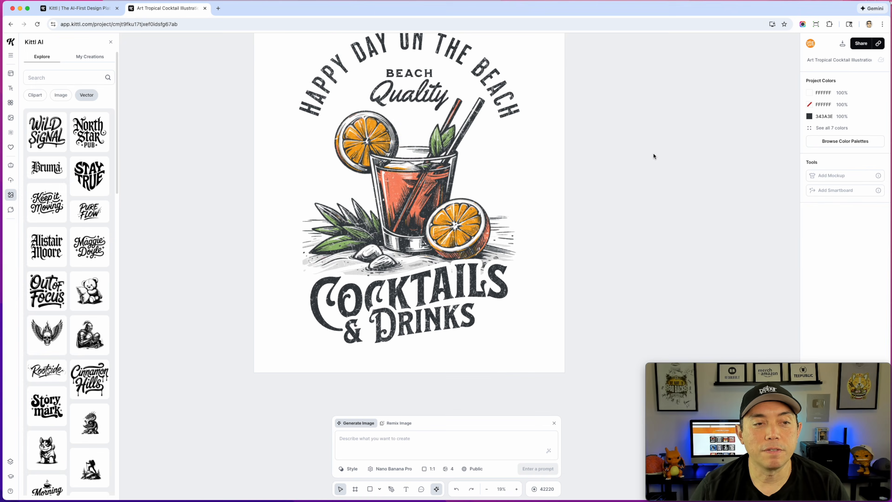
pyautogui.scroll(5, 654, 154)
pyautogui.scroll(-4, 654, 153)
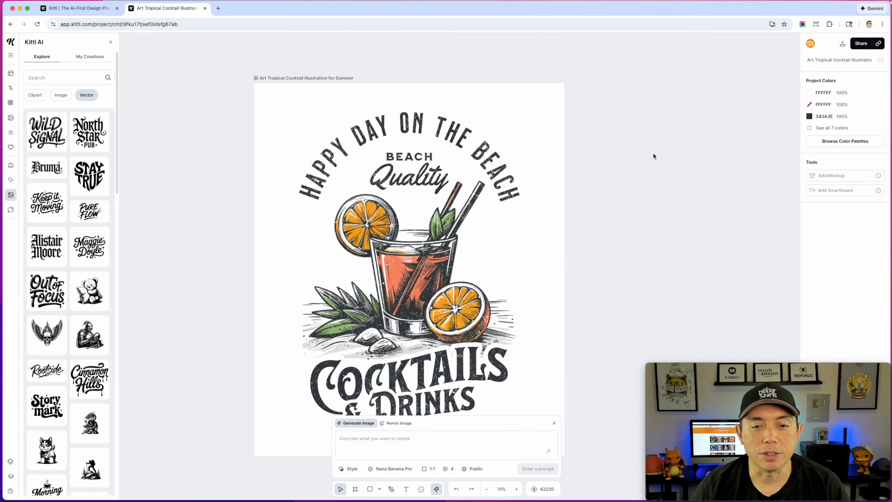
pyautogui.scroll(-1, 653, 154)
# Step: Add the first boy-in-cap silhouette image from My Creations and place it to the right of the cocktail artboard
pyautogui.click(95, 57)
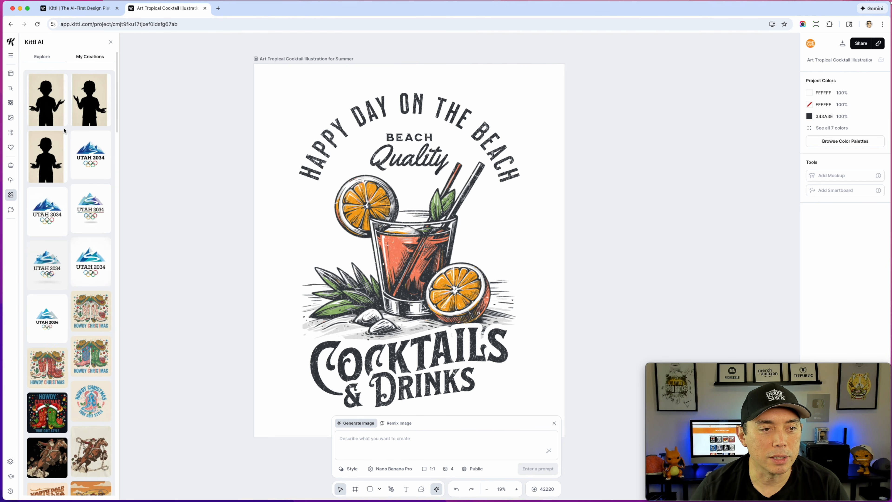
pyautogui.click(51, 106)
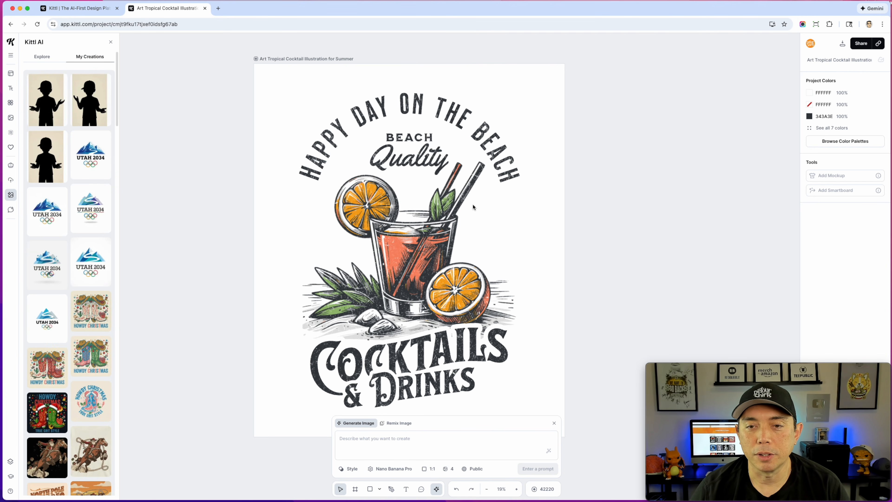
pyautogui.moveTo(417, 270); pyautogui.dragTo(684, 169)
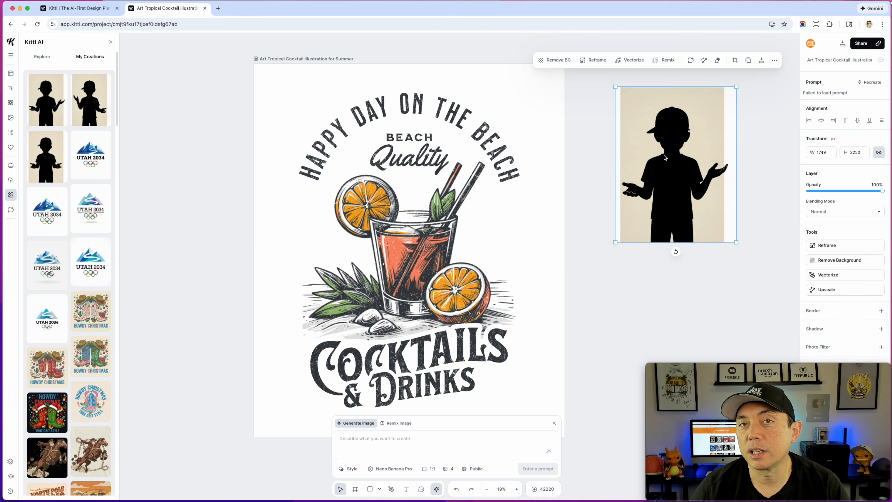
# Step: Vectorize the silhouette image with 2 colors
pyautogui.click(837, 275)
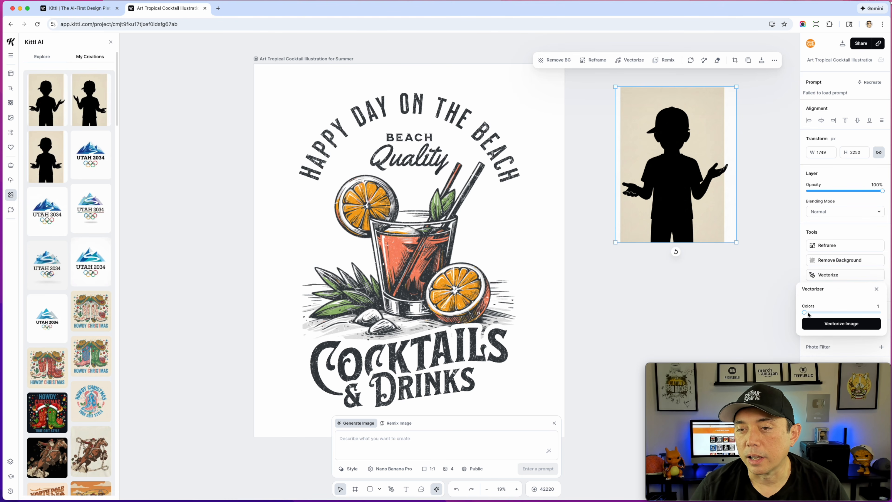
pyautogui.moveTo(805, 313); pyautogui.dragTo(809, 313)
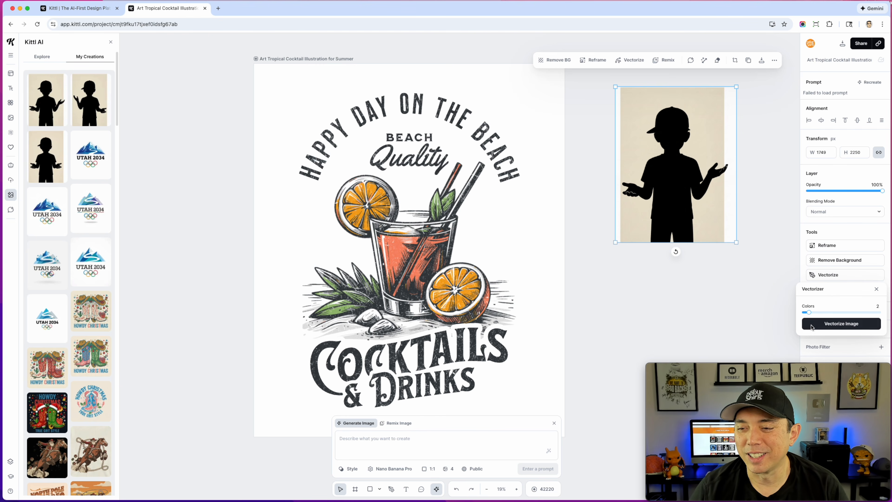
pyautogui.click(827, 328)
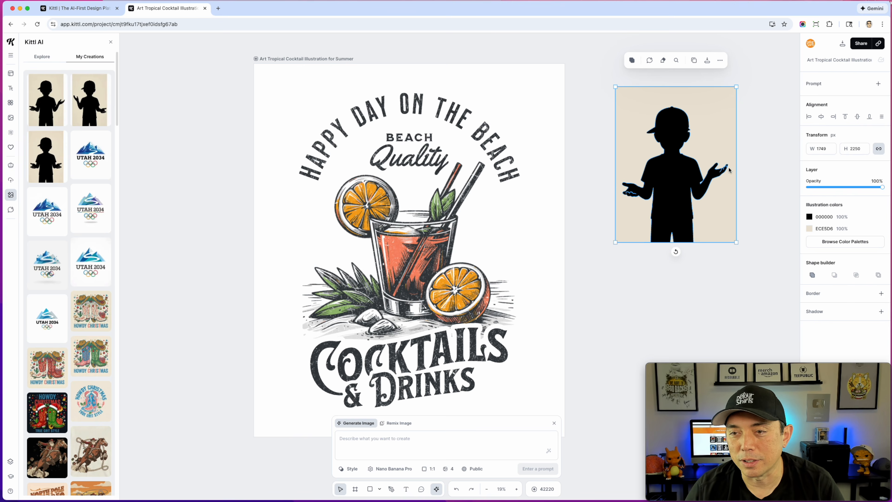
# Step: Inspect the vectorized silhouette's edges and separate its beige background shape by moving it to the right of the black figure
pyautogui.scroll(10, 733, 161)
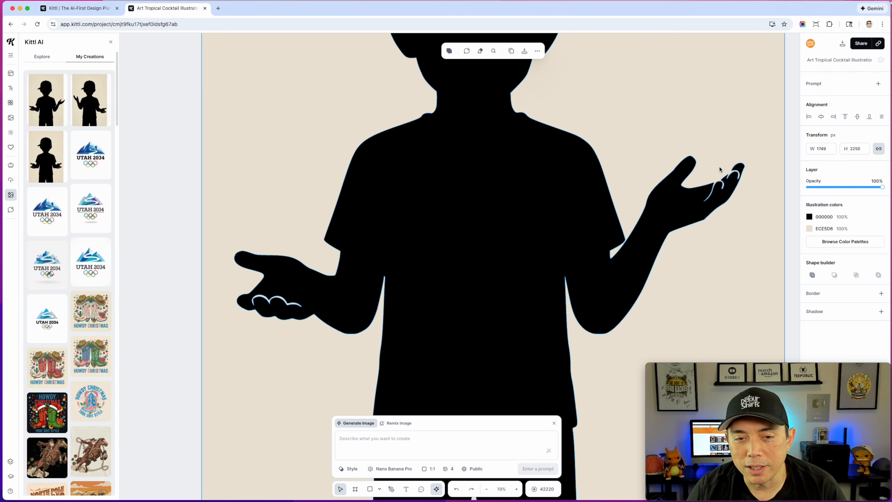
pyautogui.scroll(-10, 720, 170)
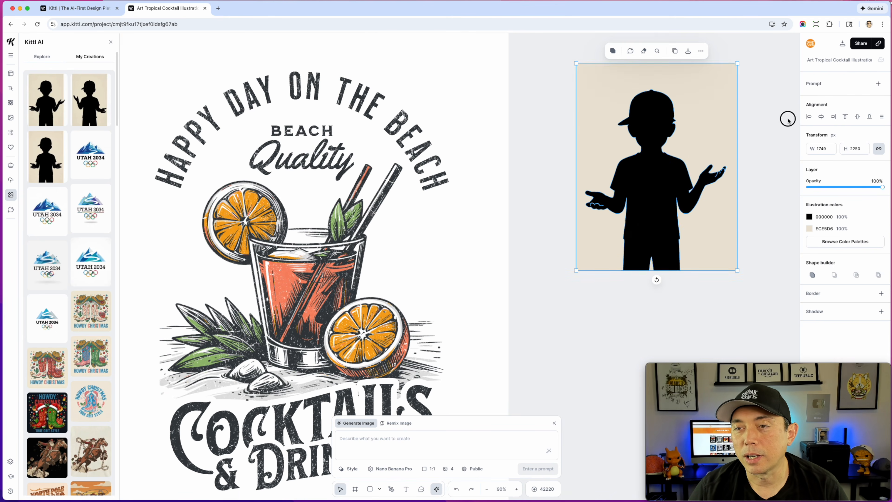
pyautogui.click(782, 118)
pyautogui.hscroll(5, 782, 117)
pyautogui.moveTo(603, 116); pyautogui.dragTo(730, 102)
pyautogui.doubleClick(552, 108)
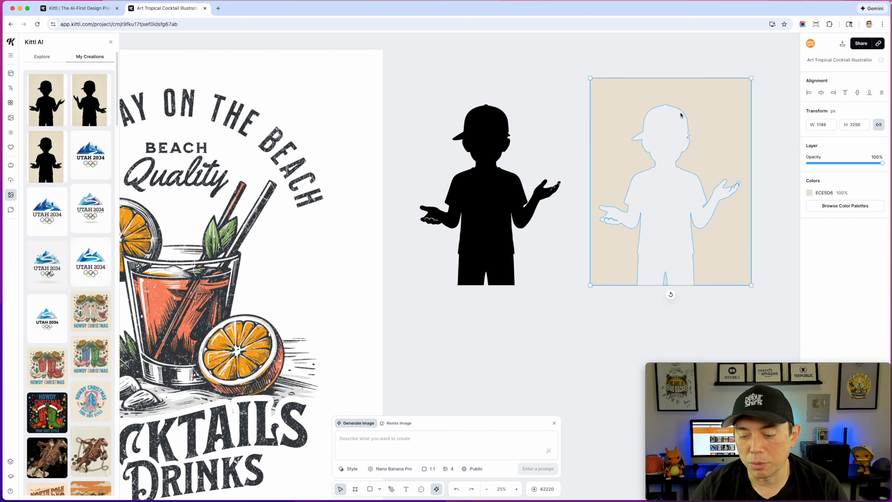
# Step: Delete the beige background shape and move the black silhouette further away from the cocktail artboard
pyautogui.press('BackSpace')
pyautogui.moveTo(482, 213); pyautogui.dragTo(549, 220)
pyautogui.click(455, 160)
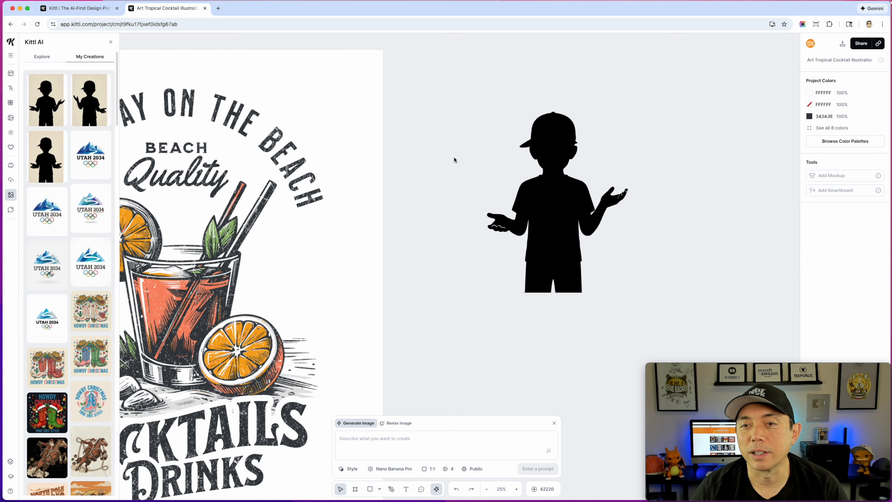
pyautogui.scroll(5, 541, 131)
pyautogui.scroll(-10, 546, 144)
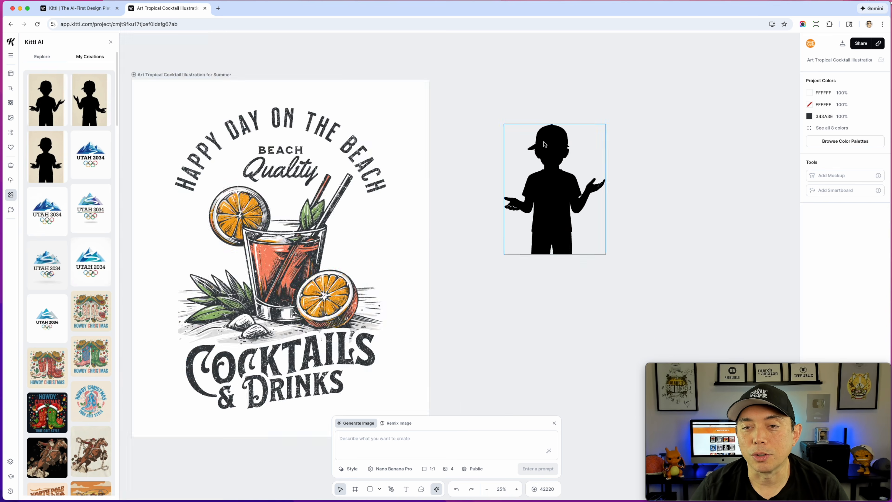
# Step: Enlarge the black silhouette to about 3162 × 4057 px and examine its edges up close
pyautogui.click(573, 205)
pyautogui.moveTo(582, 210); pyautogui.dragTo(645, 291)
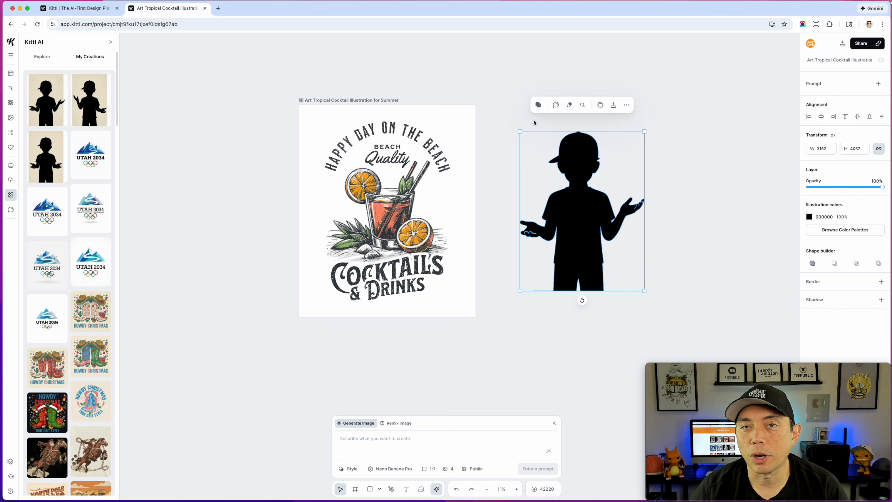
pyautogui.scroll(6, 534, 122)
pyautogui.scroll(4, 570, 144)
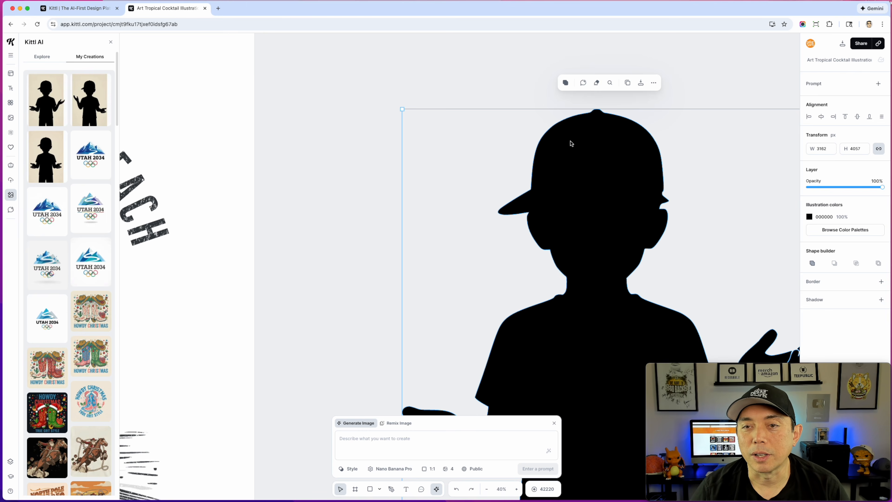
pyautogui.scroll(-10, 570, 143)
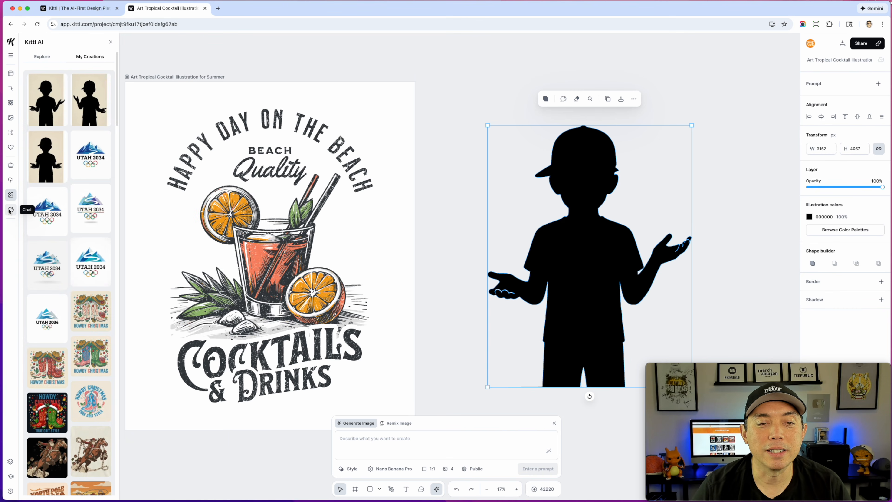
pyautogui.click(447, 93)
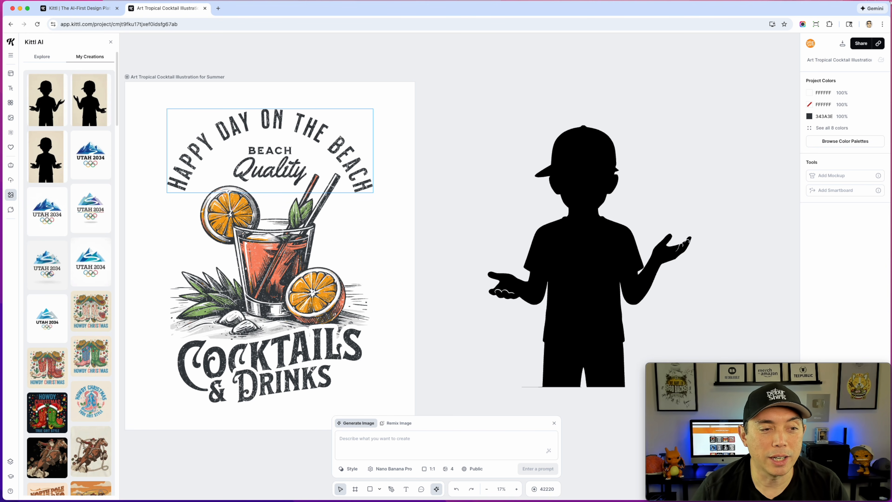
# Step: Delete the black silhouette and close the AI creations panel
pyautogui.click(582, 176)
pyautogui.press('Delete')
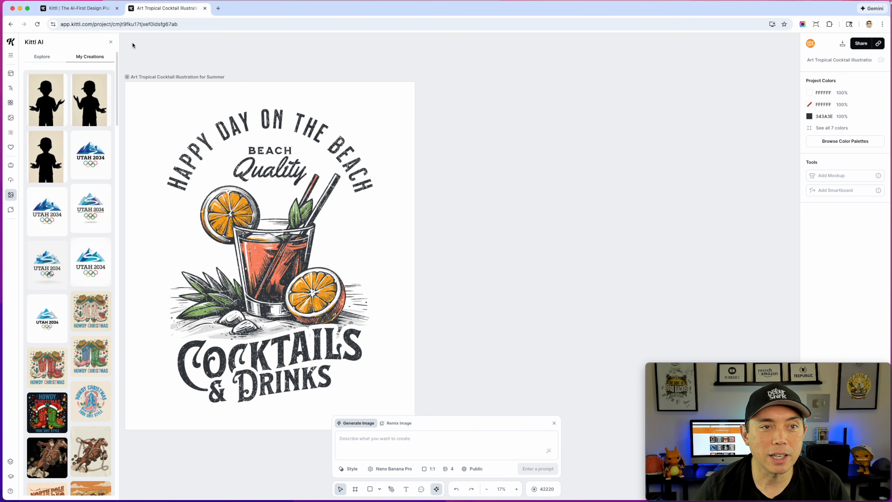
pyautogui.click(111, 42)
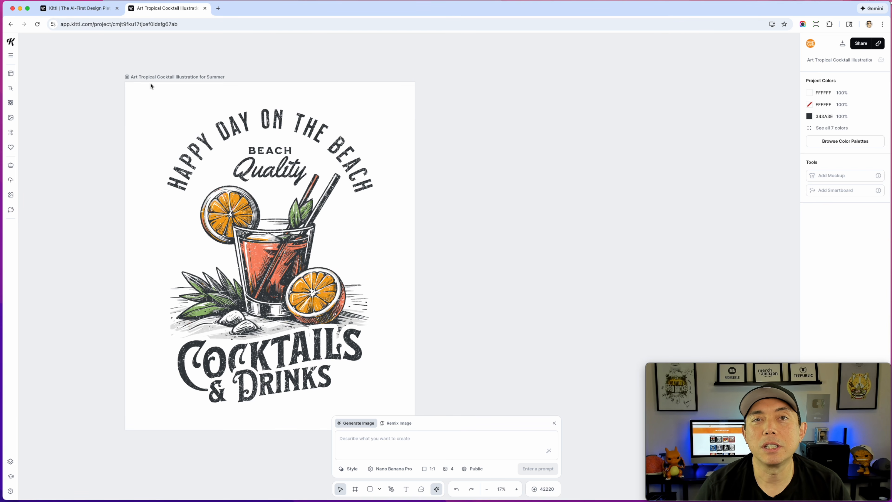
# Step: Ask the AI chat "What's a niche for t-shirts I should design for in January 2026"
pyautogui.click(11, 210)
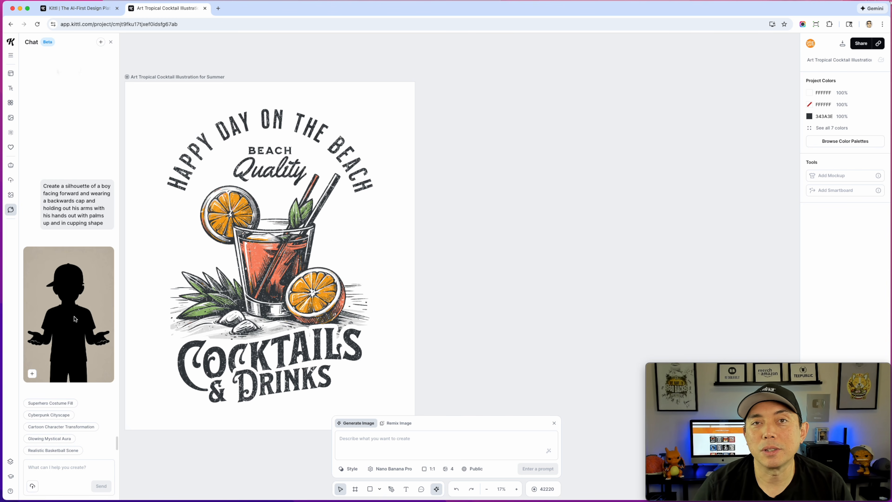
pyautogui.click(50, 468)
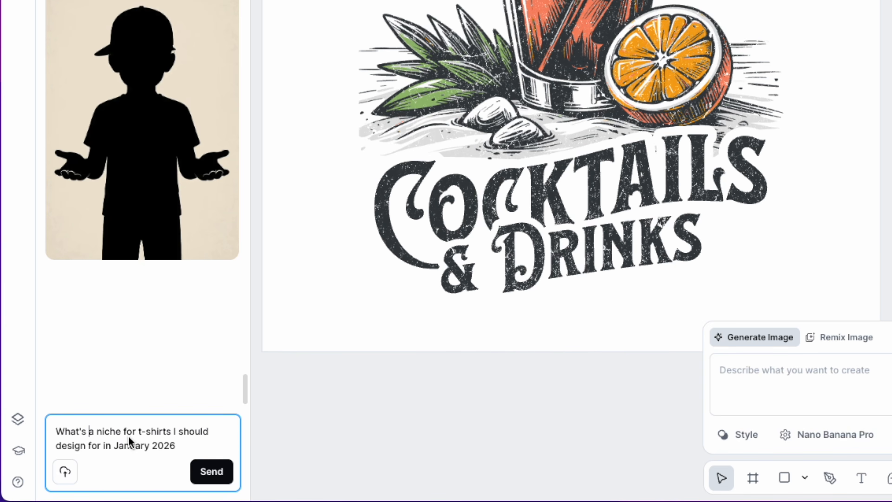
pyautogui.click(211, 471)
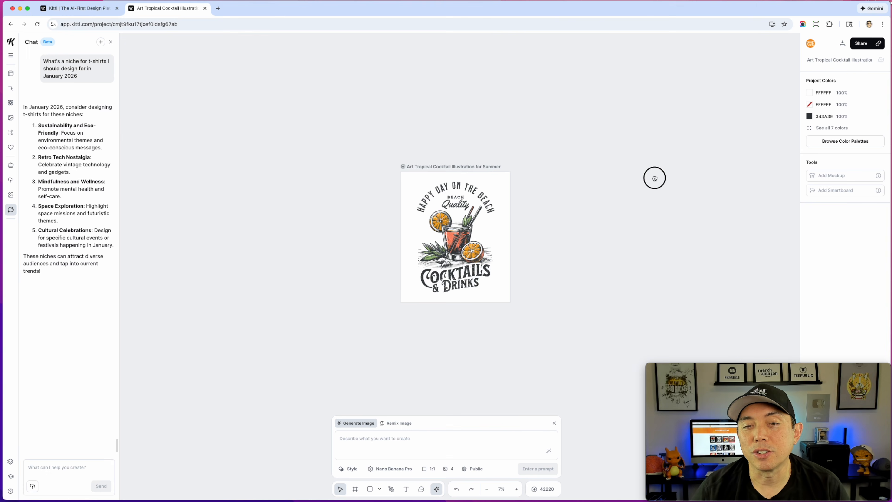
# Step: Duplicate the cocktail artboard twice and arrange the three artboards side by side in a row
pyautogui.moveTo(655, 178); pyautogui.dragTo(439, 137)
pyautogui.click(229, 122)
pyautogui.moveTo(228, 122); pyautogui.dragTo(497, 131)
pyautogui.scroll(-3, 366, 171)
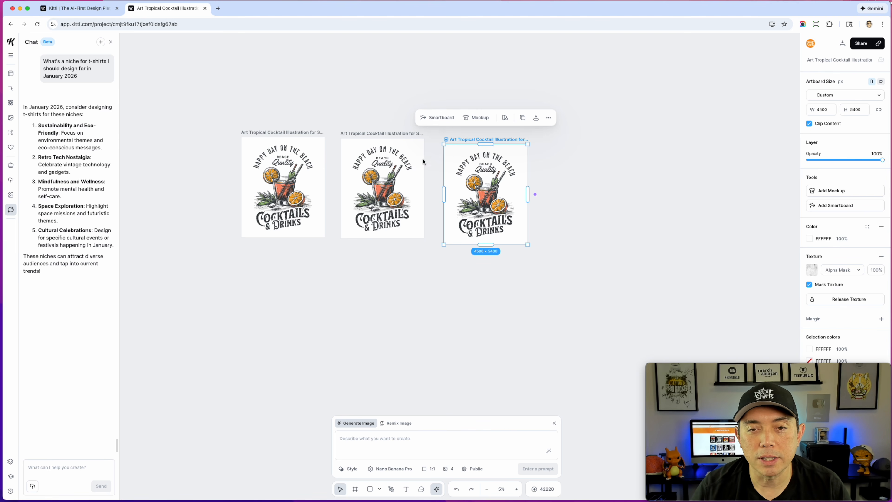
pyautogui.scroll(5, 313, 234)
pyautogui.scroll(-3, 313, 235)
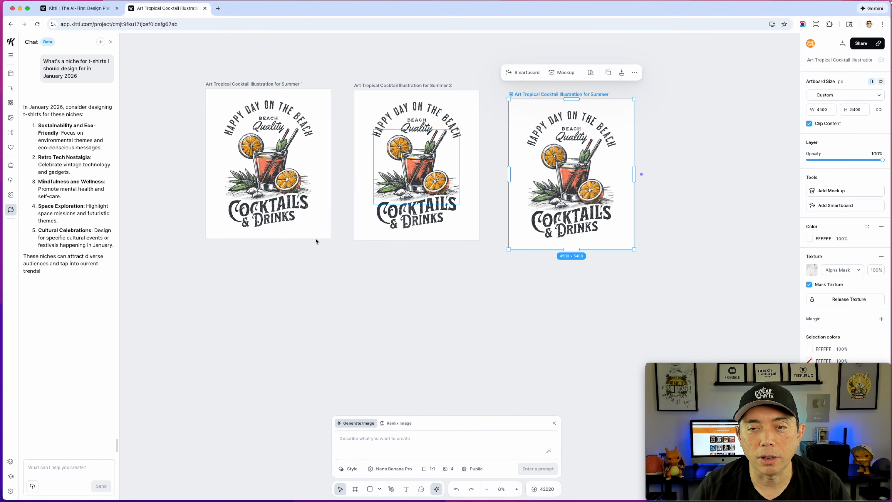
pyautogui.scroll(-5, 281, 246)
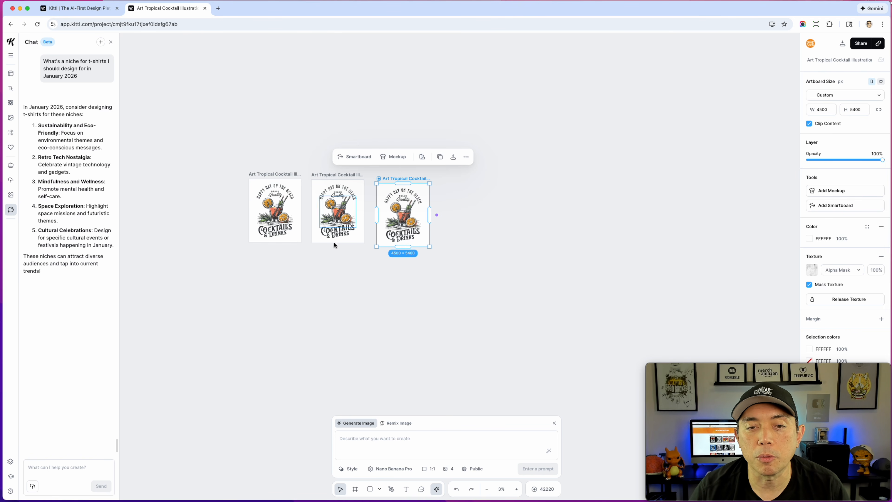
pyautogui.scroll(3, 324, 265)
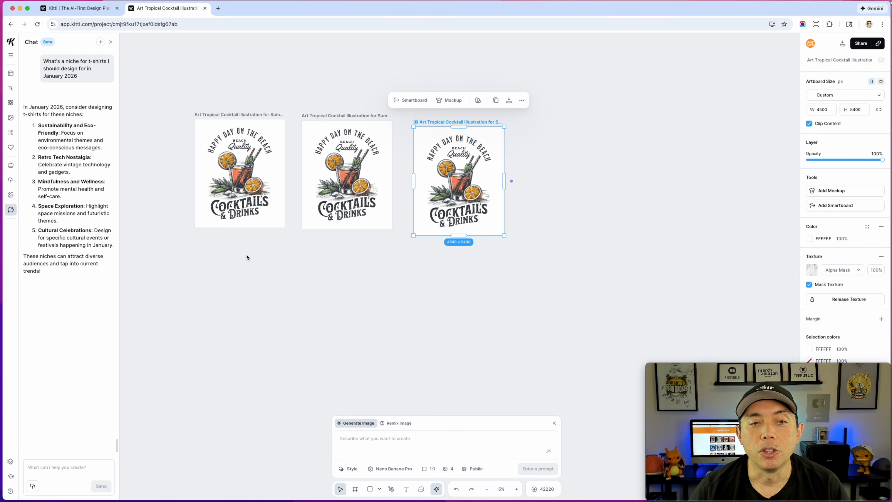
pyautogui.click(347, 134)
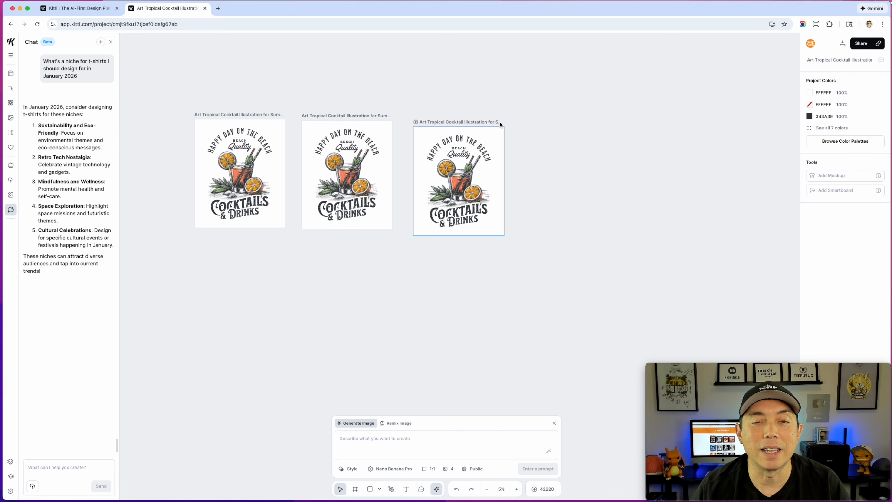
# Step: Move the first artboard in the row below the others and add a Smartboard linked to its right side
pyautogui.click(249, 116)
pyautogui.moveTo(249, 116); pyautogui.dragTo(229, 260)
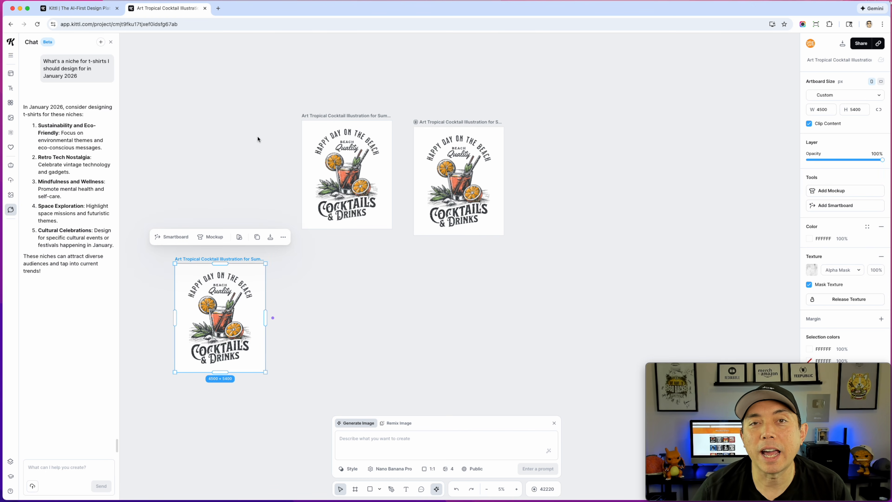
pyautogui.moveTo(273, 318)
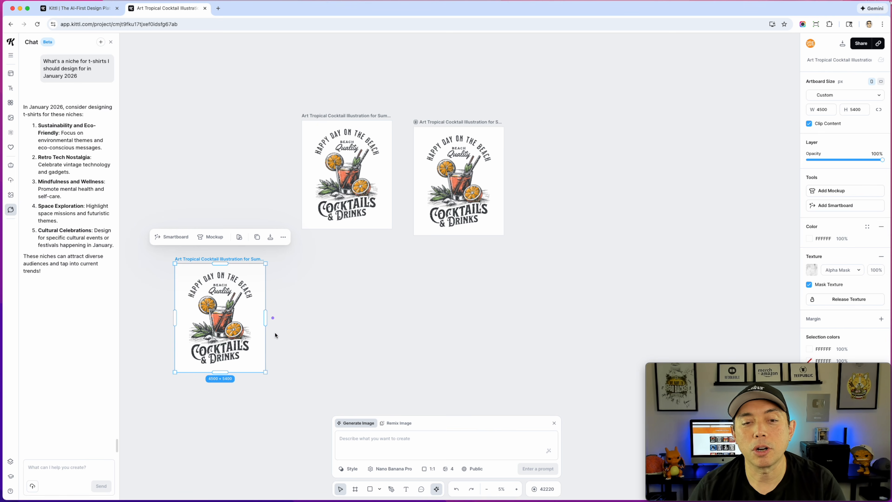
pyautogui.click(273, 318)
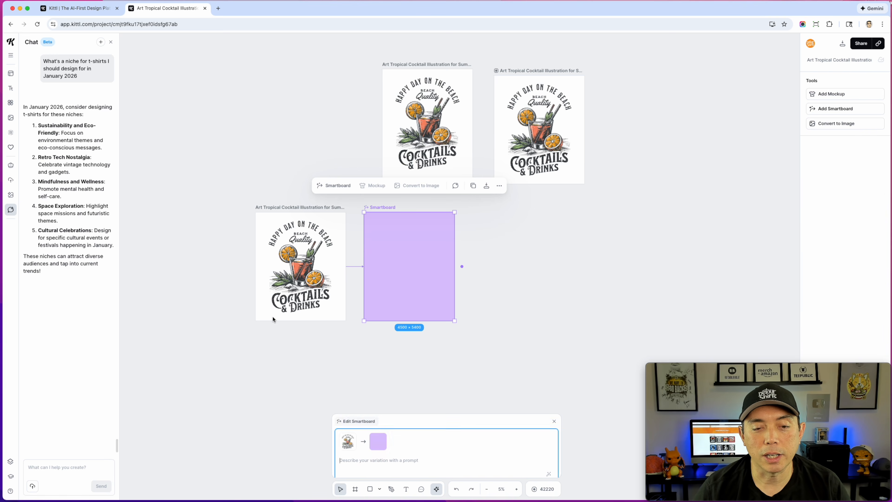
# Step: Generate the Smartboard variation with the prompt "Make this in a cool 90s style instead"
pyautogui.scroll(1, 353, 299)
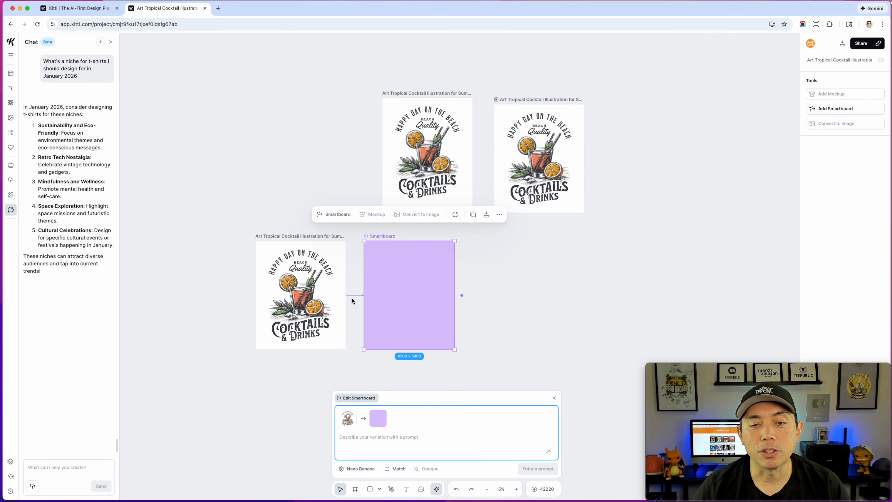
pyautogui.scroll(-1, 352, 301)
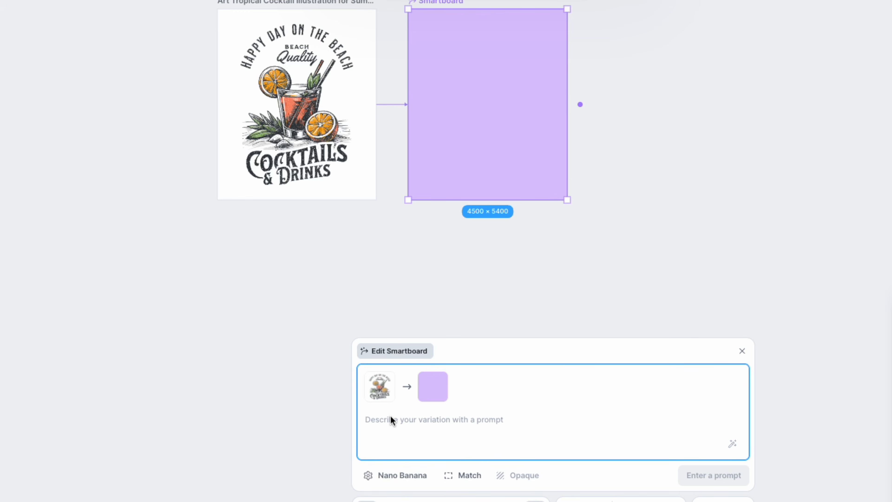
pyautogui.write('Make this ')
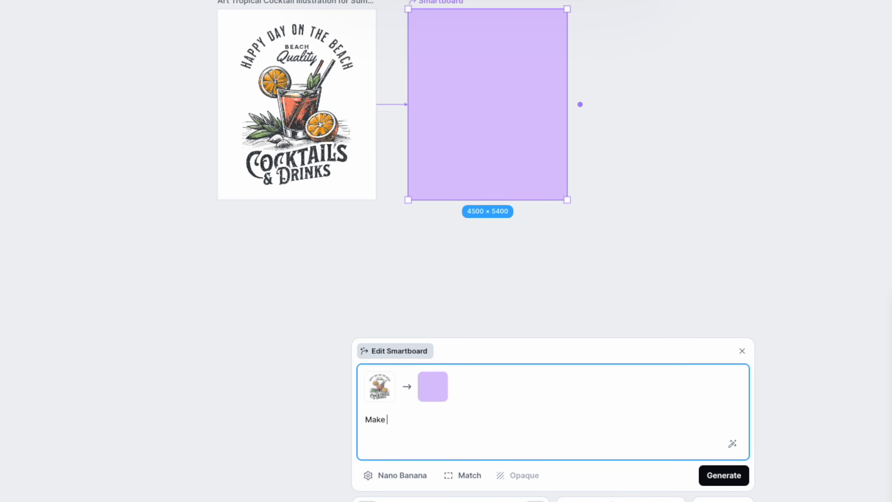
pyautogui.write('in a cool 90s style instead')
pyautogui.press('Return')
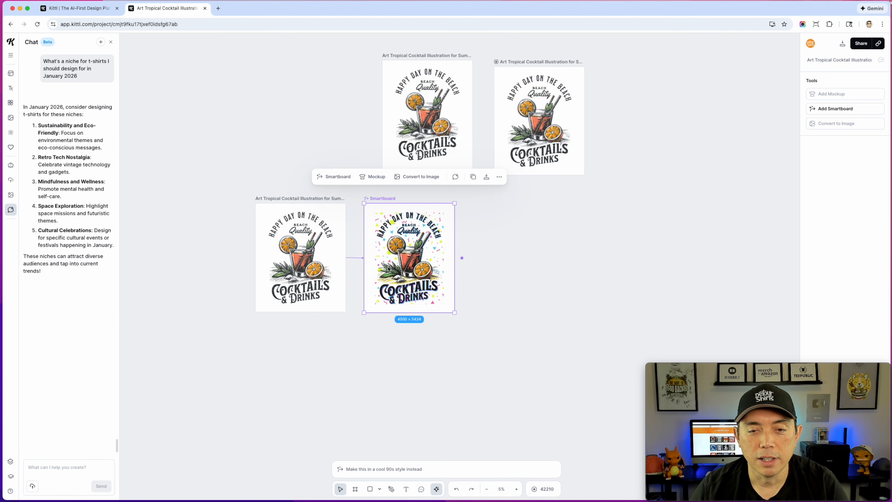
# Step: Examine the generated 90s-style Smartboard up close and compare it with its source cocktail artboard
pyautogui.scroll(5, 415, 253)
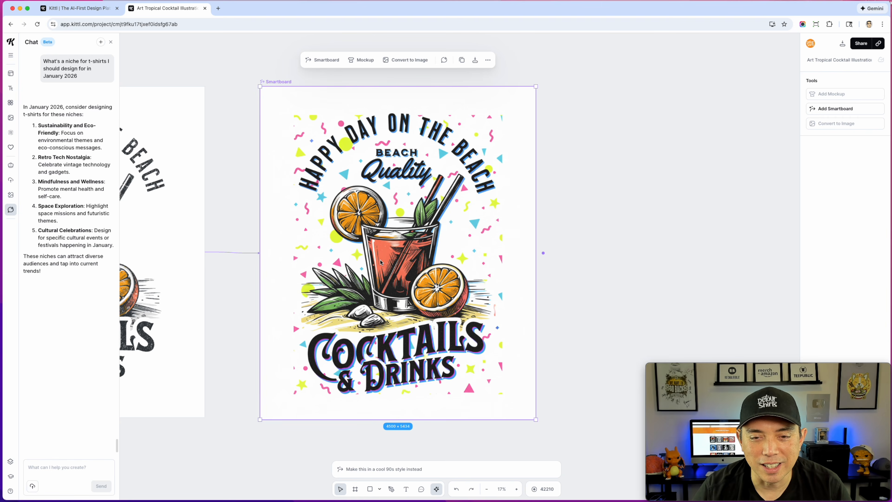
pyautogui.scroll(-3, 381, 262)
pyautogui.moveTo(304, 213); pyautogui.dragTo(406, 201)
pyautogui.scroll(3, 377, 253)
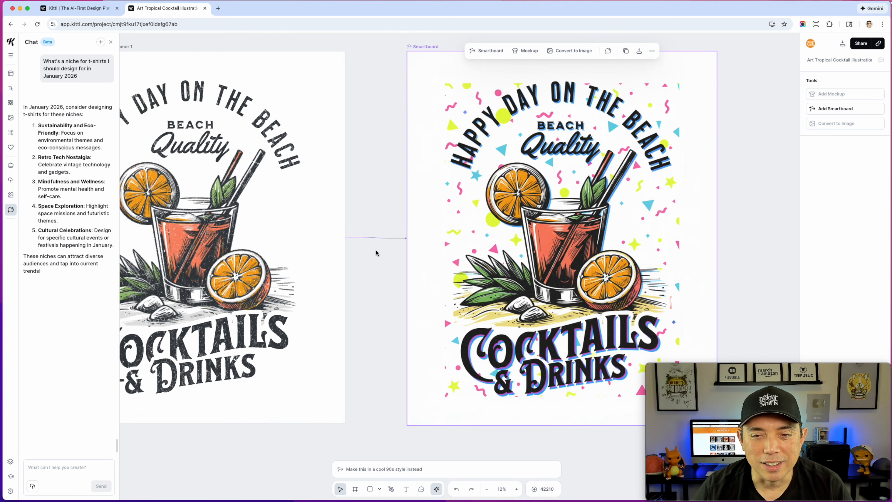
pyautogui.scroll(-1, 376, 253)
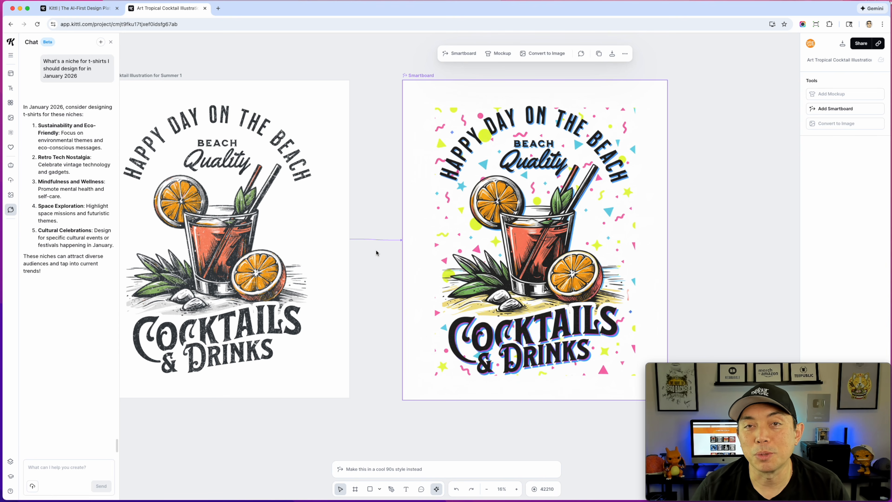
pyautogui.scroll(-5, 381, 345)
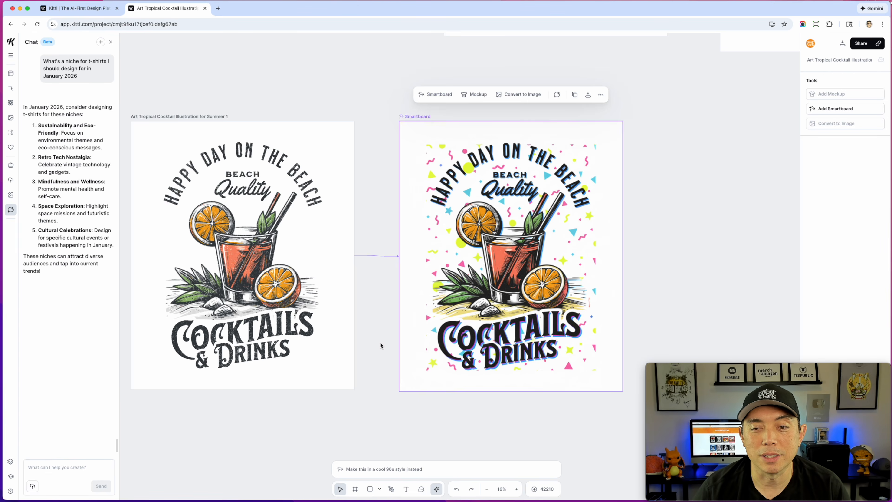
pyautogui.scroll(5, 380, 345)
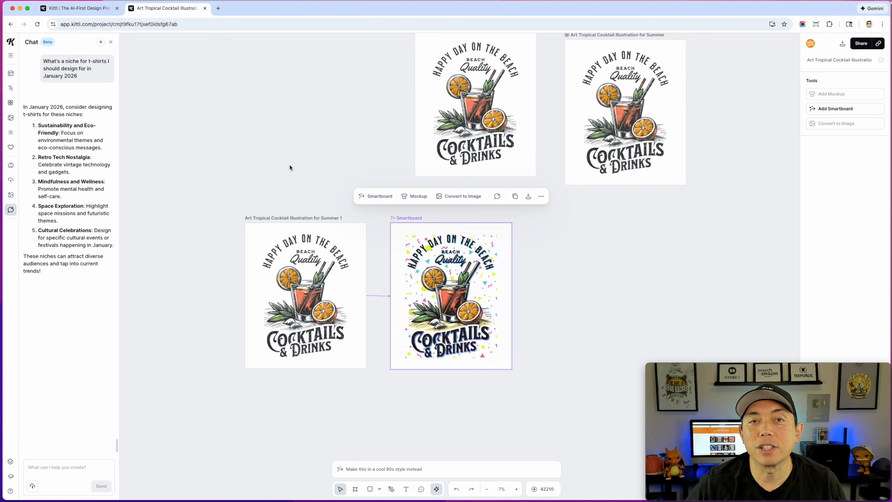
# Step: Draw a small closed curved shape with the Pen tool to the right of the straws on the Smartboard's source artboard
pyautogui.click(392, 489)
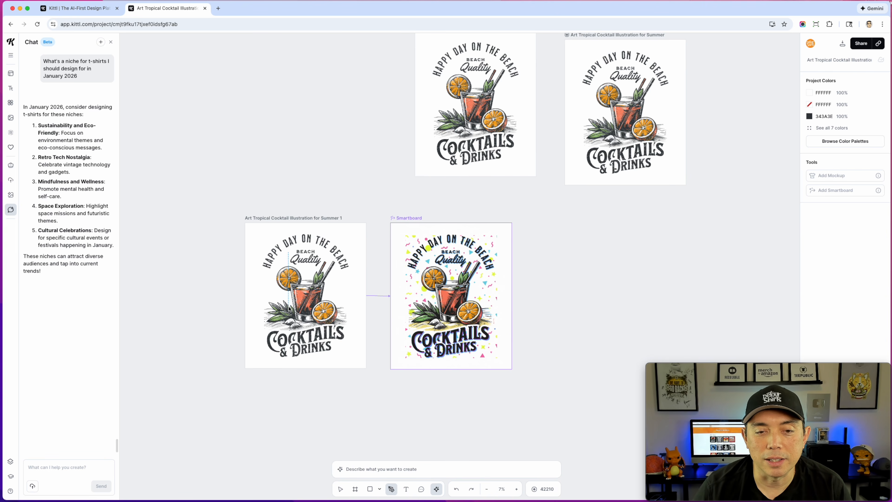
pyautogui.scroll(5, 297, 211)
pyautogui.scroll(5, 329, 251)
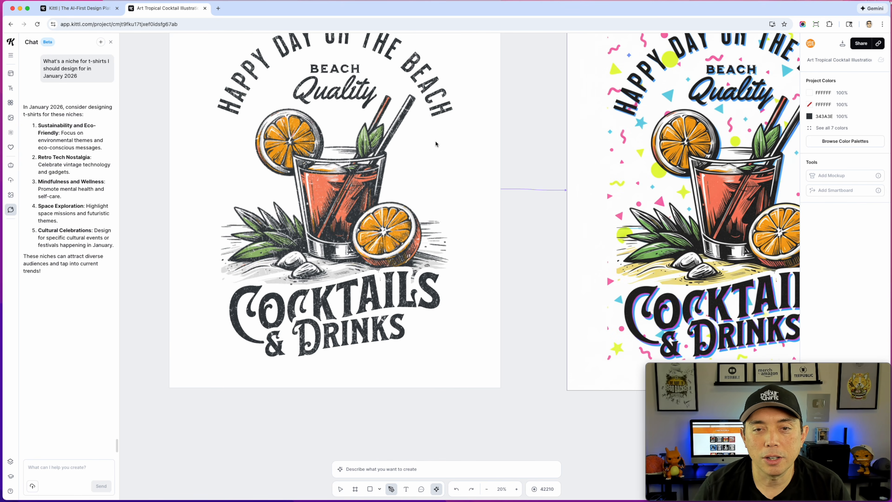
pyautogui.click(429, 141)
pyautogui.moveTo(463, 164); pyautogui.dragTo(434, 172)
pyautogui.moveTo(429, 141); pyautogui.dragTo(435, 130)
# Step: Draw a closed four-point polygon about 276 × 872 px with the Pen tool in the source artboard's upper-left area
pyautogui.click(187, 61)
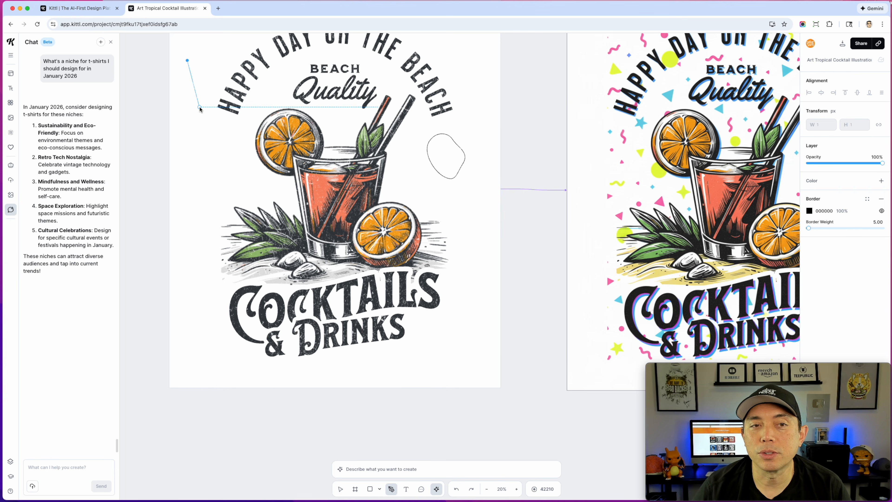
pyautogui.click(207, 79)
pyautogui.click(201, 56)
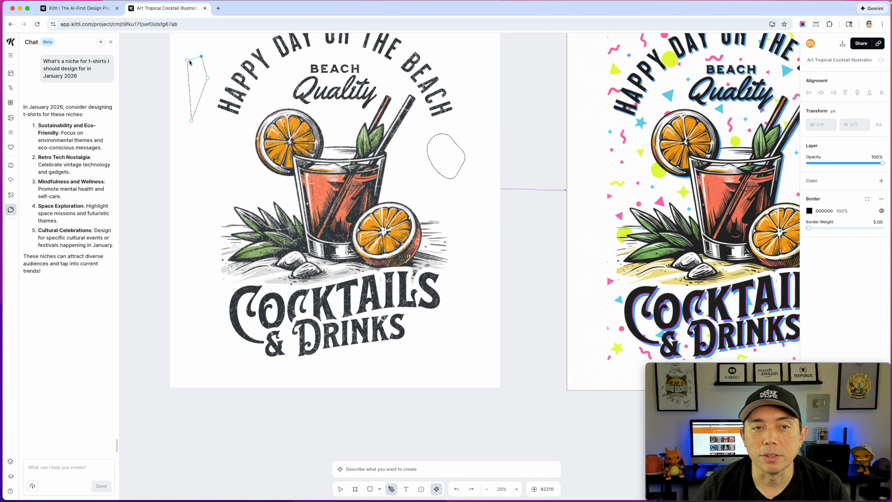
pyautogui.click(188, 60)
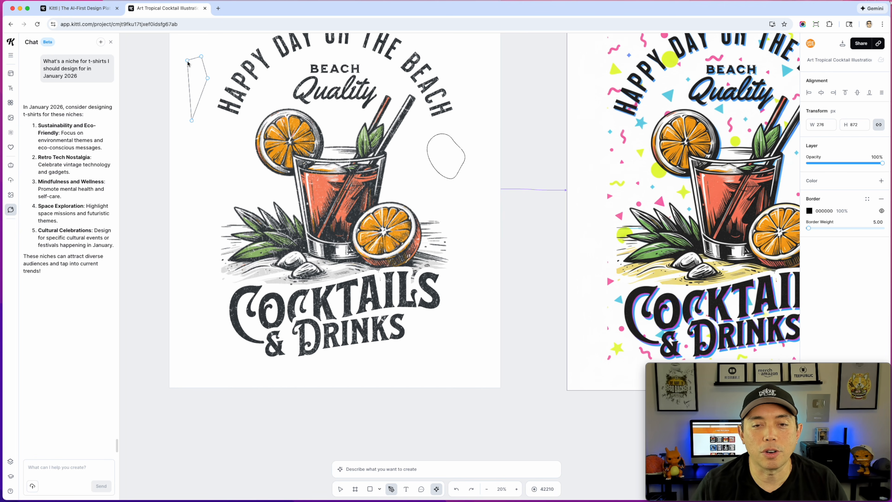
pyautogui.scroll(5, 385, 160)
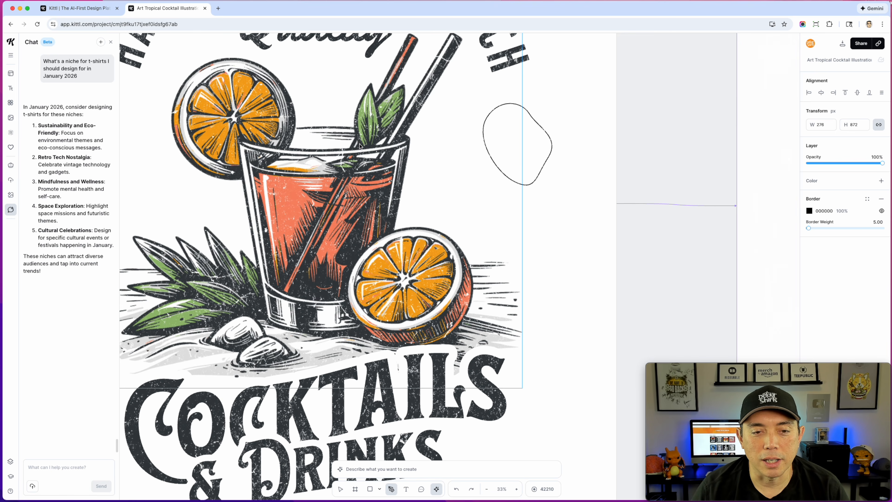
pyautogui.scroll(-2, 385, 160)
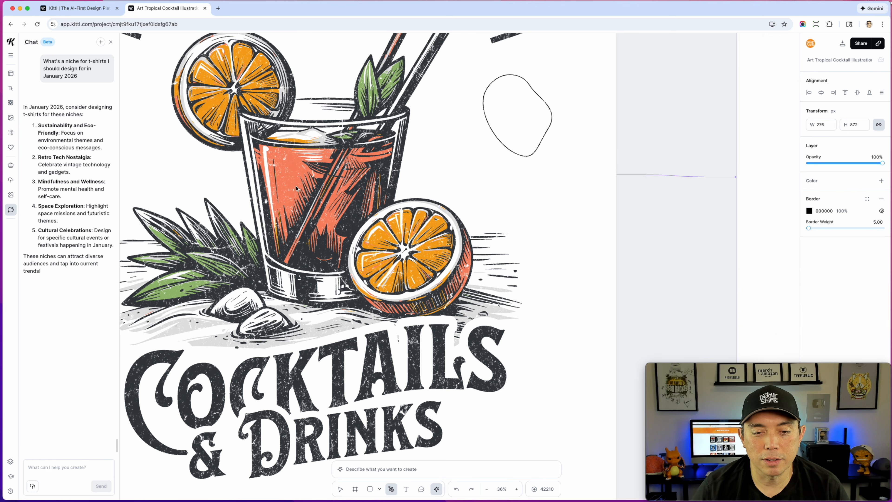
# Step: Place the closed curved shape off the artboard's left side, enlarged to about 2134 × 2528 px, with a 000000 fill
pyautogui.scroll(-5, 296, 188)
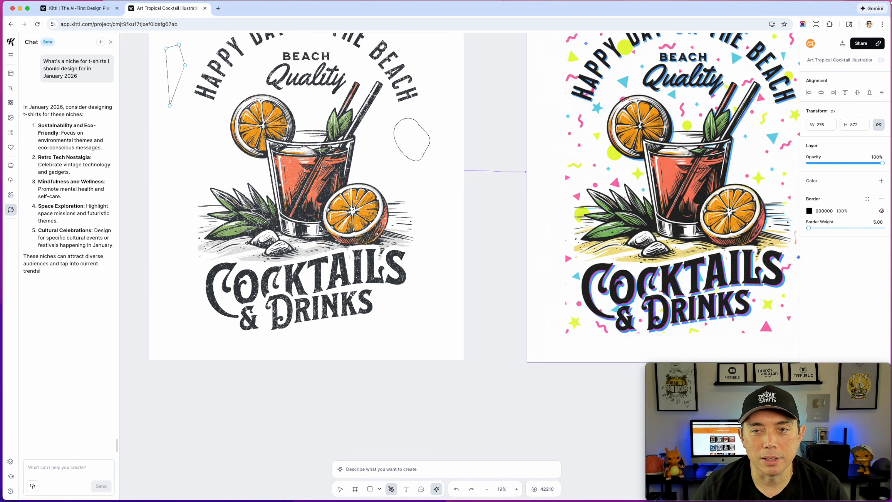
pyautogui.scroll(-3, 330, 139)
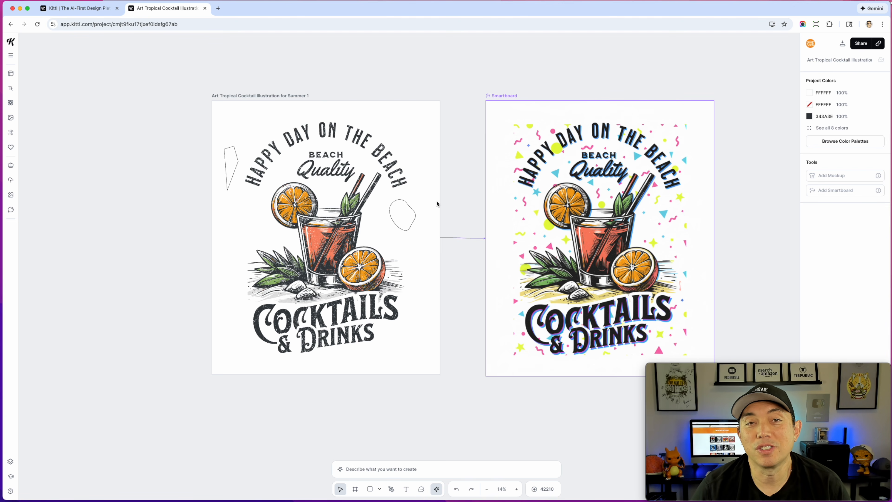
pyautogui.click(409, 208)
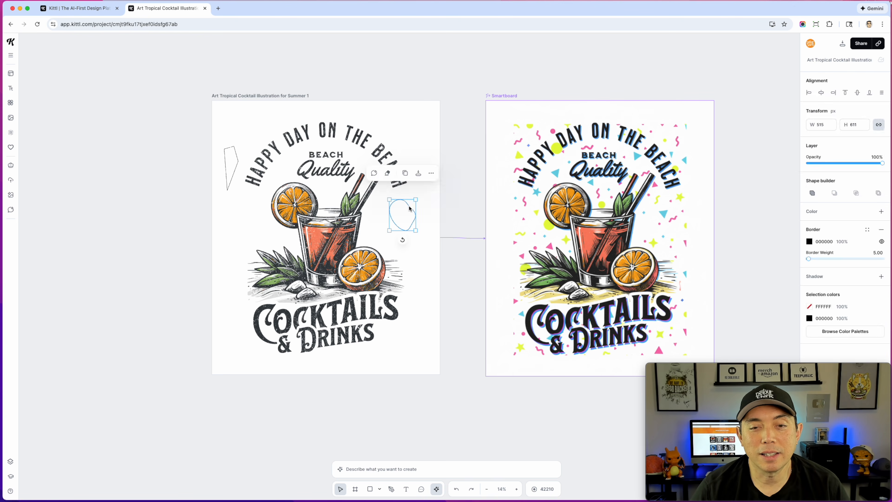
pyautogui.moveTo(409, 208); pyautogui.dragTo(160, 272)
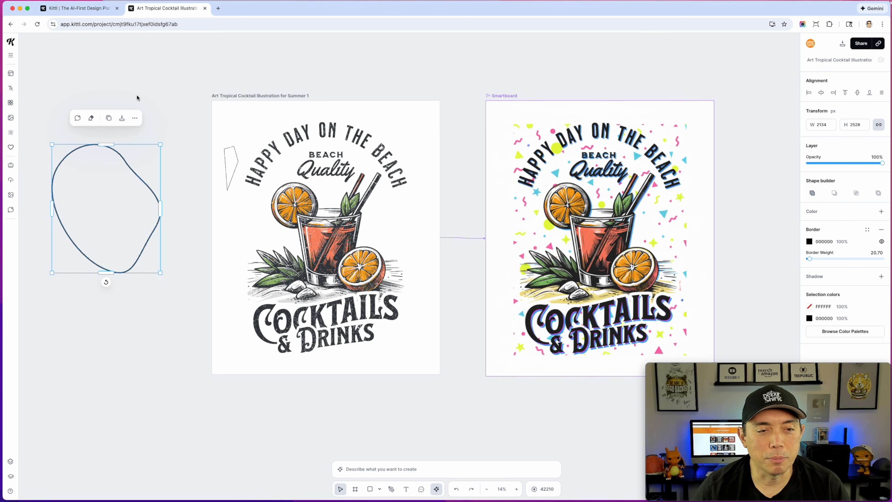
pyautogui.click(810, 211)
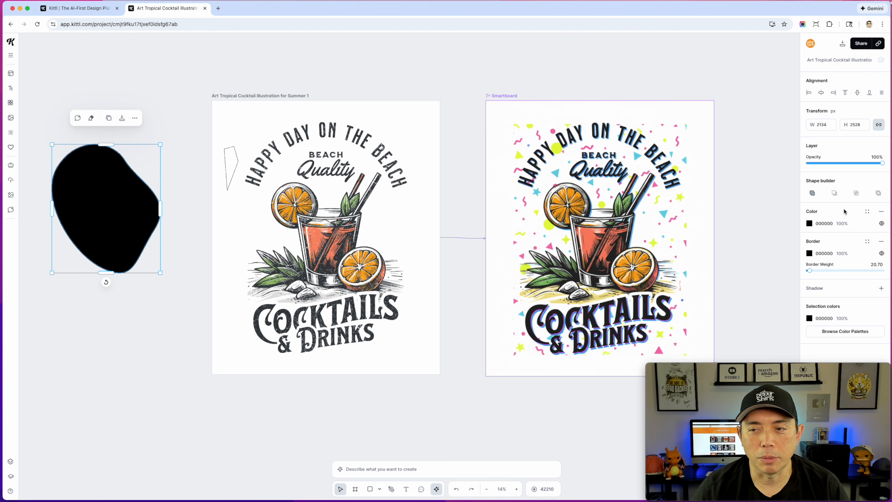
pyautogui.click(177, 96)
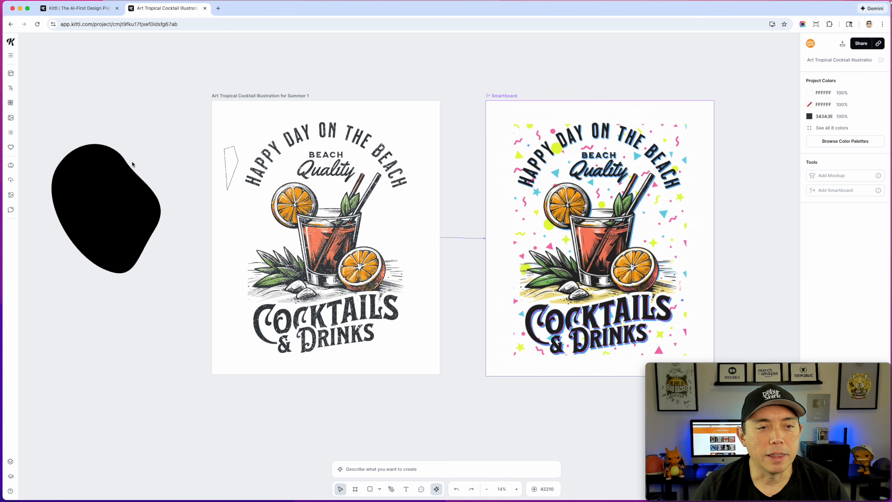
# Step: Use the black curved shape as a mask and place the cocktail illustration inside it
pyautogui.click(117, 189)
pyautogui.click(135, 118)
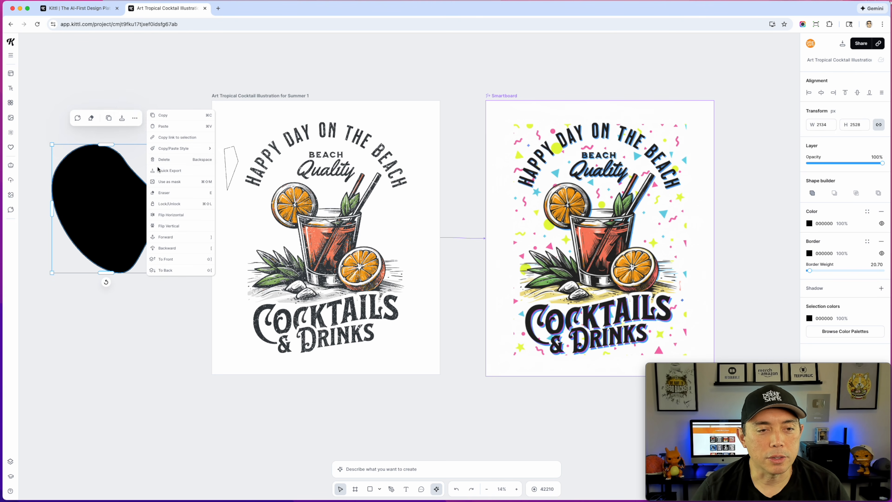
pyautogui.click(163, 182)
pyautogui.moveTo(320, 226); pyautogui.dragTo(118, 197)
pyautogui.click(113, 65)
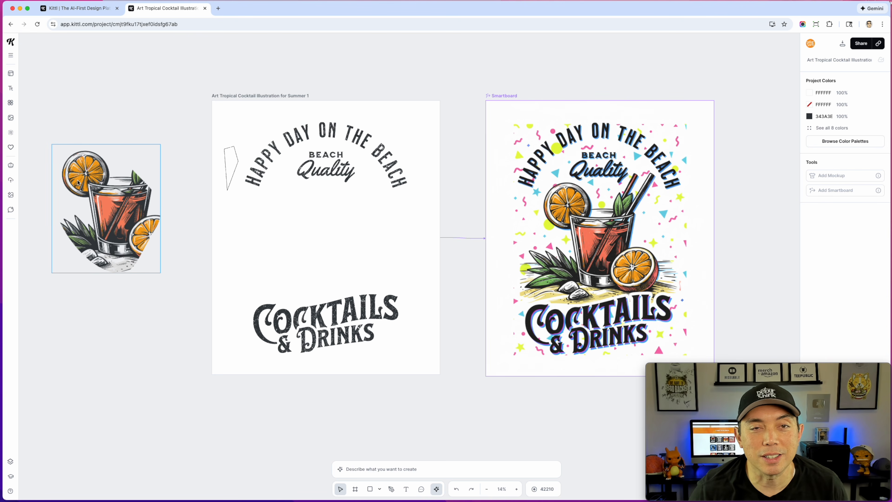
# Step: Browse the Basic Shapes collection in the Illustrations library
pyautogui.click(11, 149)
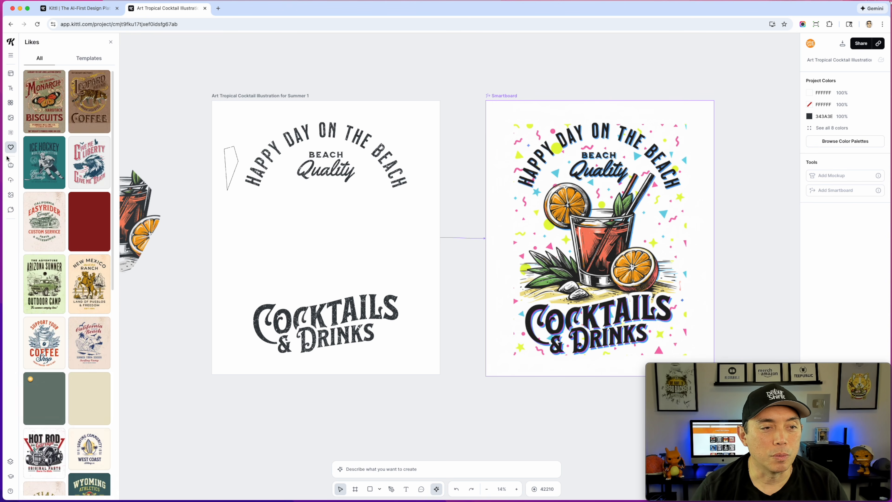
pyautogui.click(10, 103)
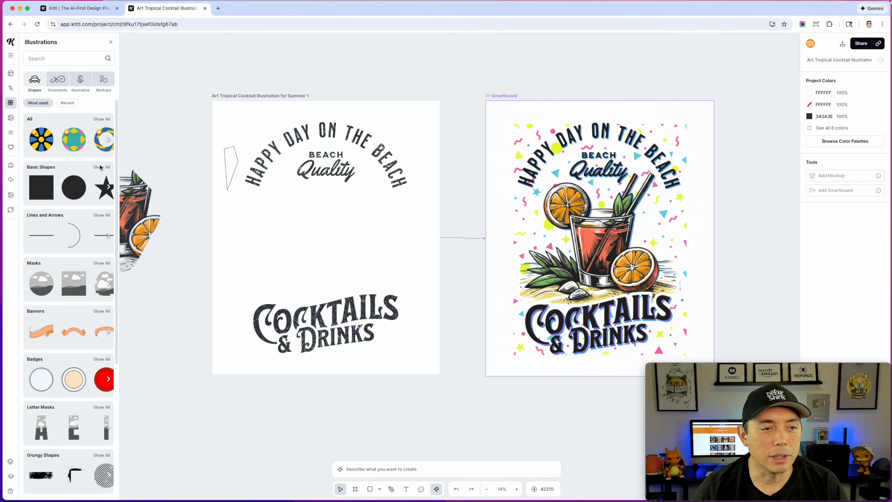
pyautogui.click(106, 169)
pyautogui.scroll(-5, 70, 310)
pyautogui.scroll(-8, 70, 310)
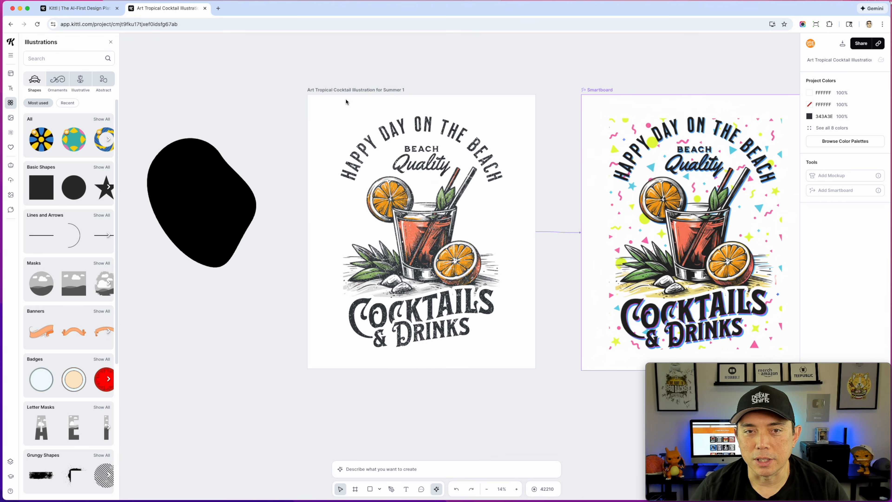
# Step: Add a T-shirt mockup from the original cocktail artboard, then enlarge the design and center it on the shirt
pyautogui.click(347, 91)
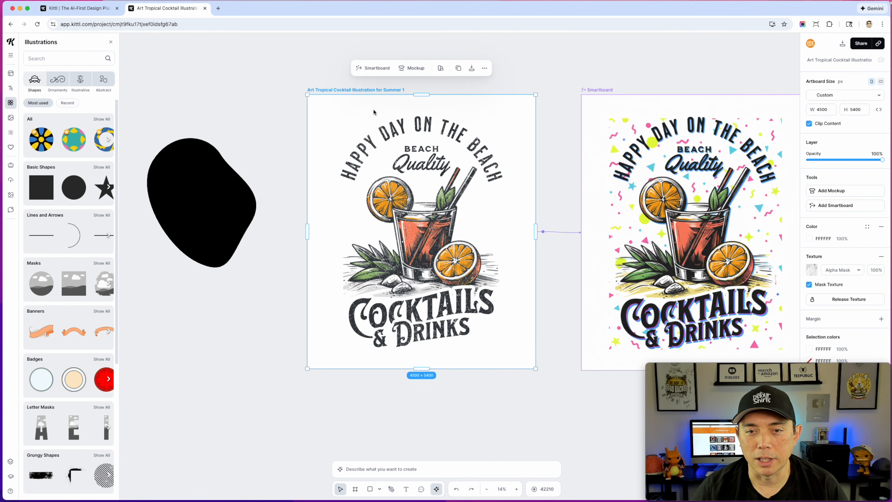
pyautogui.click(399, 71)
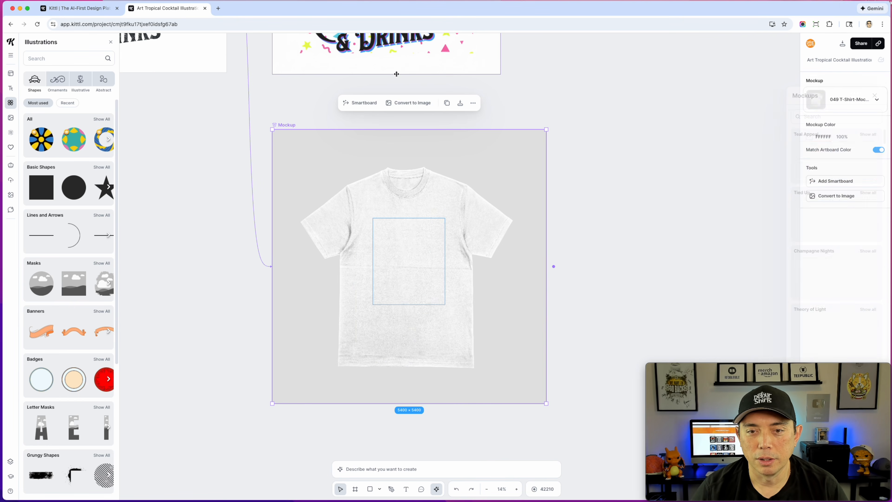
pyautogui.click(444, 303)
pyautogui.moveTo(445, 304); pyautogui.dragTo(488, 367)
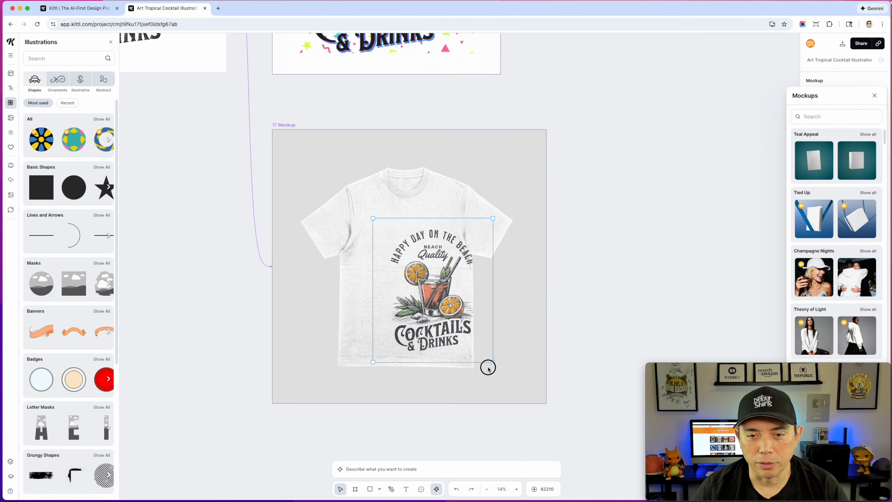
pyautogui.click(426, 310)
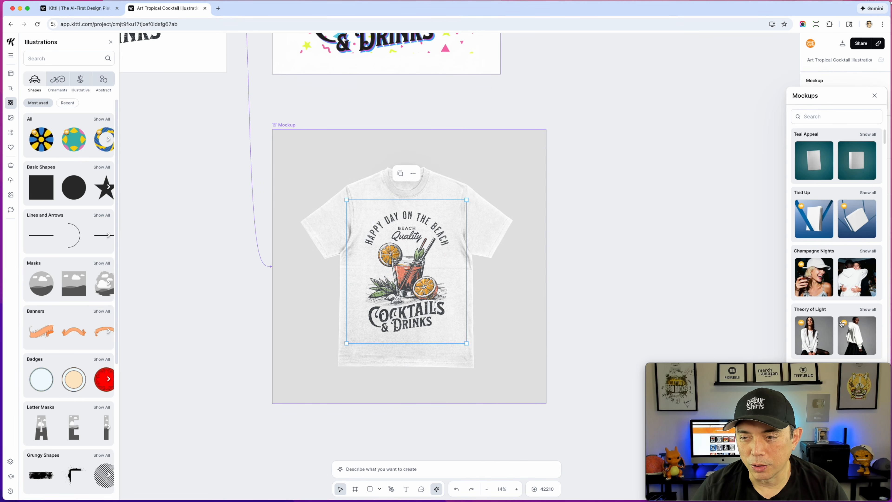
# Step: Switch the mockup to the white hoodie from the Theory of Light collection and enlarge the design across its chest
pyautogui.scroll(-3, 877, 232)
pyautogui.click(868, 233)
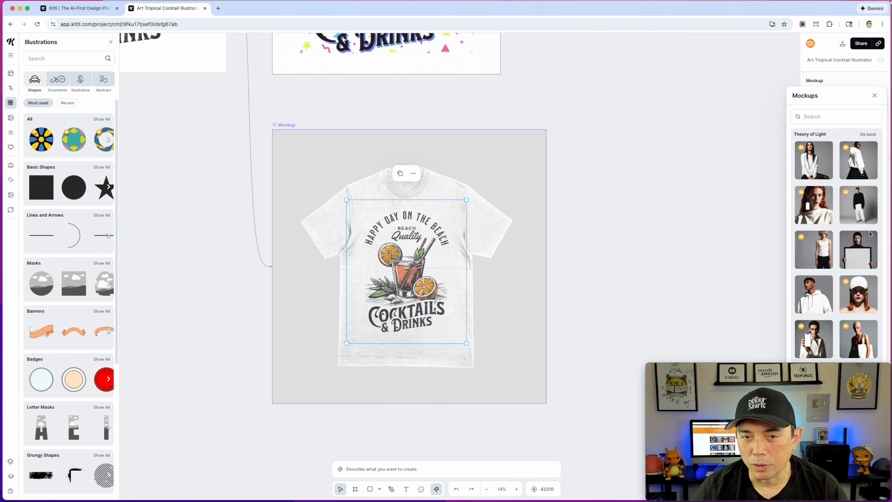
pyautogui.click(808, 290)
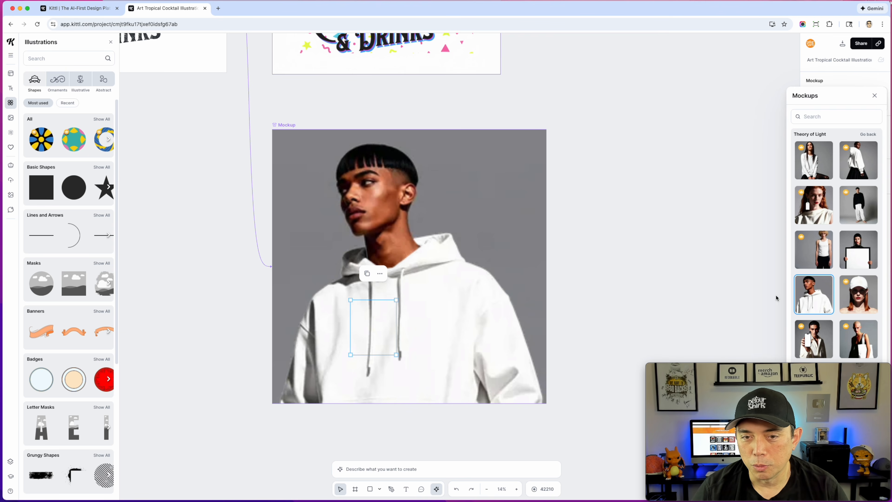
pyautogui.moveTo(422, 385); pyautogui.dragTo(472, 406)
pyautogui.moveTo(425, 364); pyautogui.dragTo(416, 357)
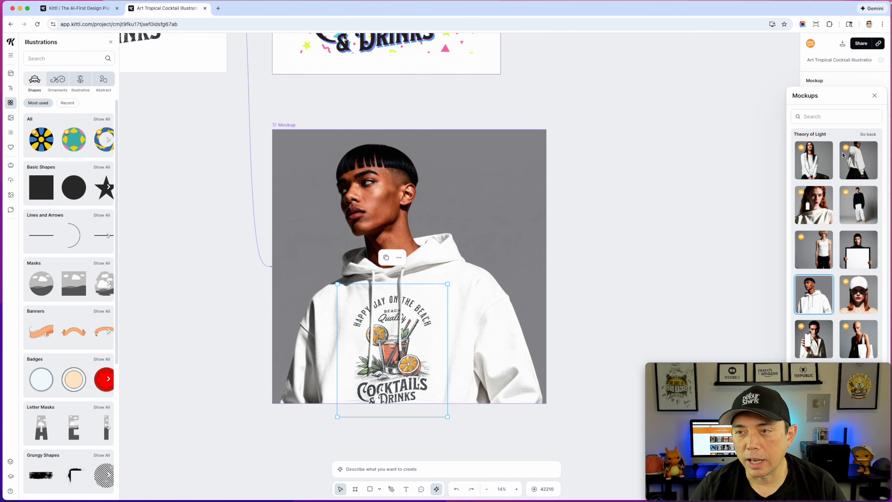
# Step: Browse the mockup collections and search the mockup library for "tshirt"
pyautogui.click(869, 135)
pyautogui.scroll(-5, 841, 218)
pyautogui.scroll(-10, 841, 221)
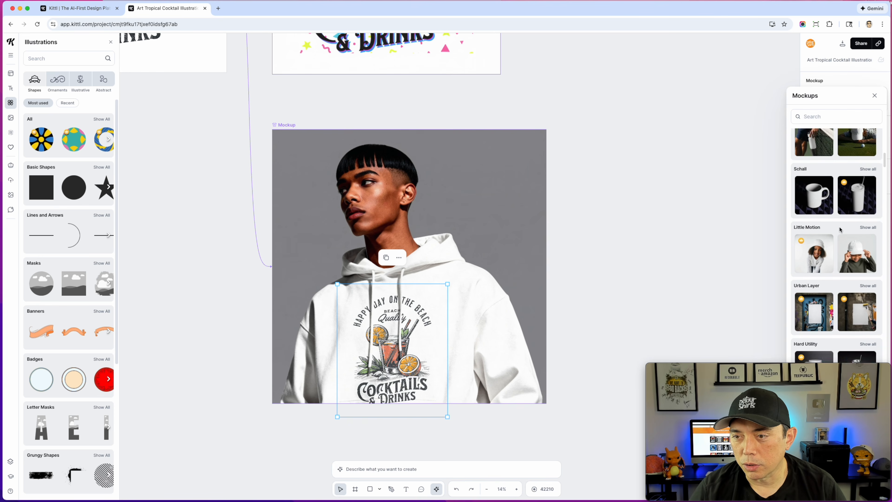
pyautogui.scroll(-10, 841, 230)
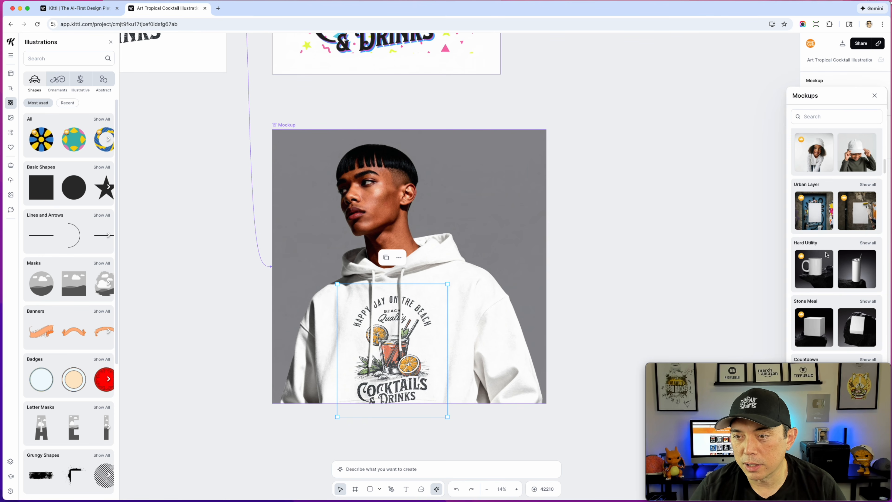
pyautogui.scroll(-10, 827, 271)
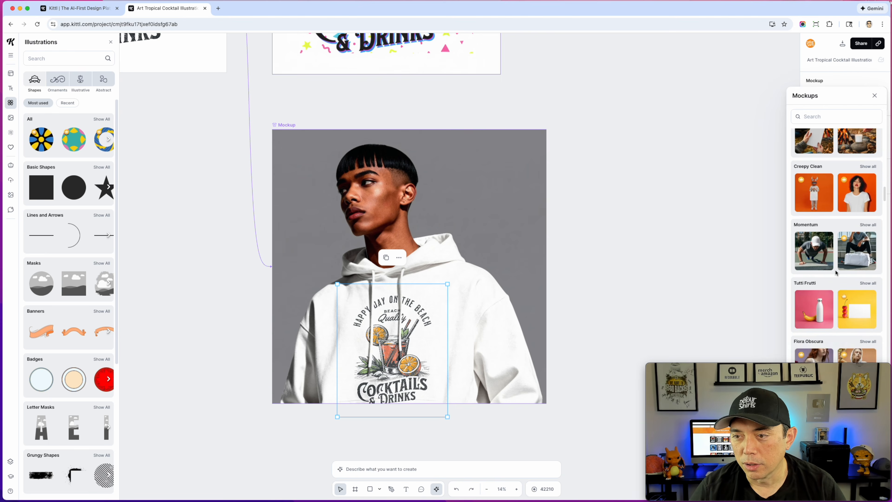
pyautogui.click(817, 116)
pyautogui.write('t')
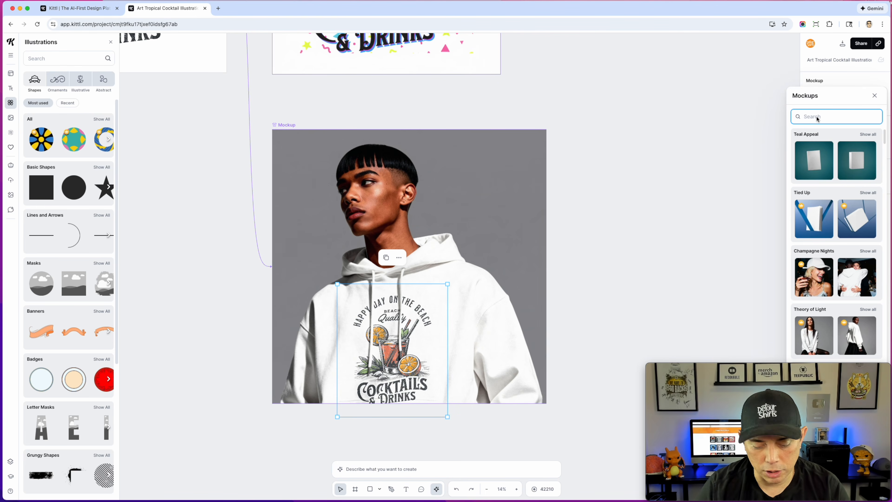
pyautogui.write('shirt')
pyautogui.press('Return')
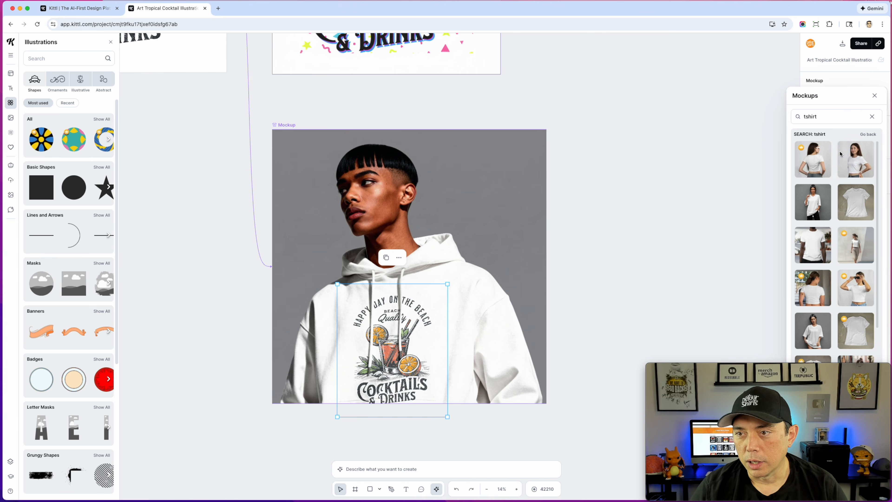
# Step: Switch the mockup to the long-haired woman in a cropped white T-shirt and fit the design to her chest
pyautogui.click(854, 162)
pyautogui.moveTo(402, 327); pyautogui.dragTo(413, 344)
pyautogui.click(396, 303)
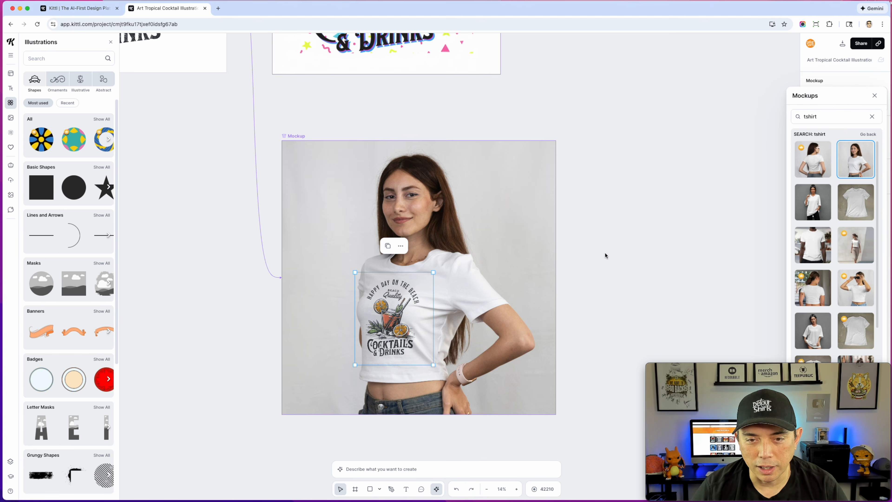
# Step: Switch the mockup to the man in a rust jacket against an orange wall and enlarge the design on his shirt
pyautogui.scroll(-5, 754, 300)
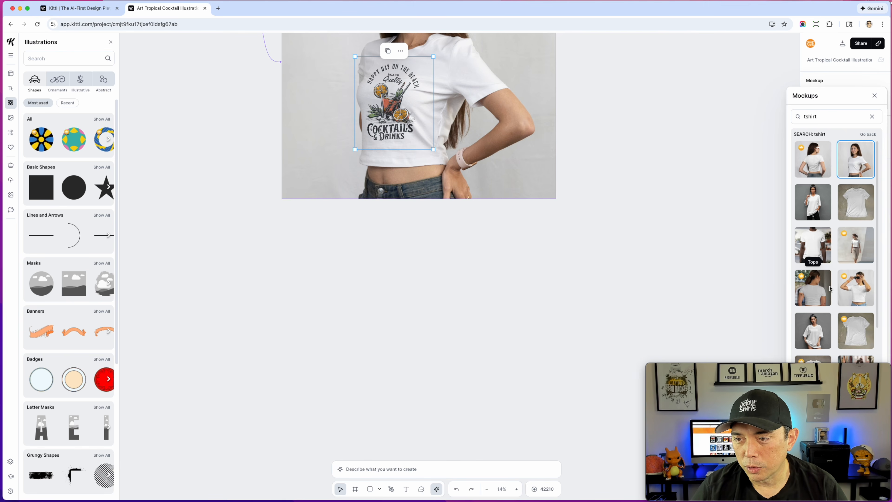
pyautogui.scroll(-4, 829, 288)
pyautogui.scroll(-3, 830, 289)
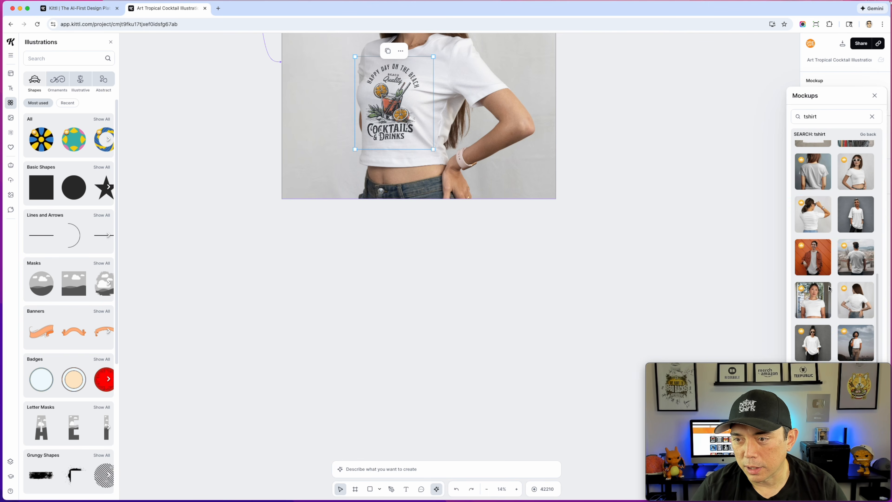
pyautogui.click(814, 210)
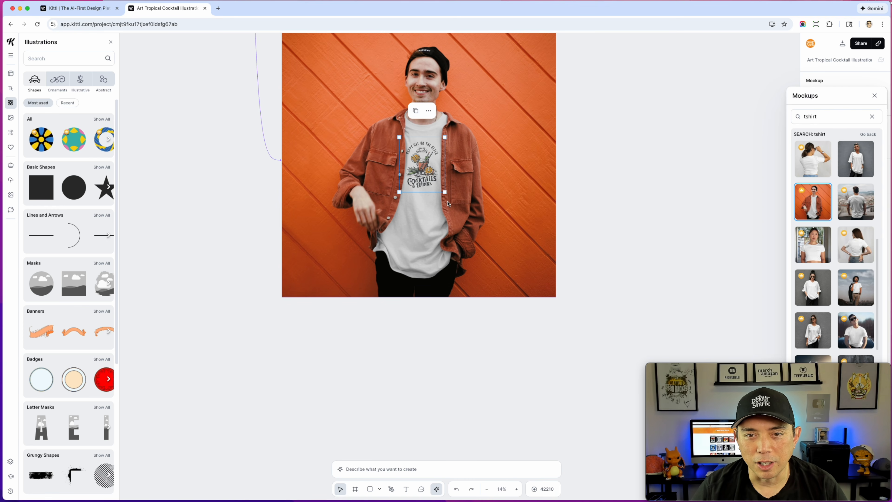
pyautogui.moveTo(445, 193); pyautogui.dragTo(426, 176)
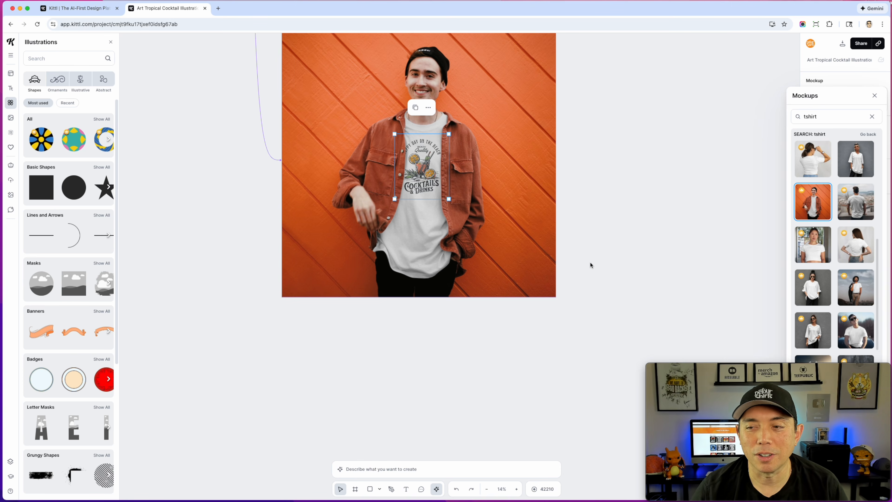
# Step: Switch the mockup to the unworn plain T-shirt on a grey background and fit the design across its upper chest
pyautogui.scroll(5, 703, 285)
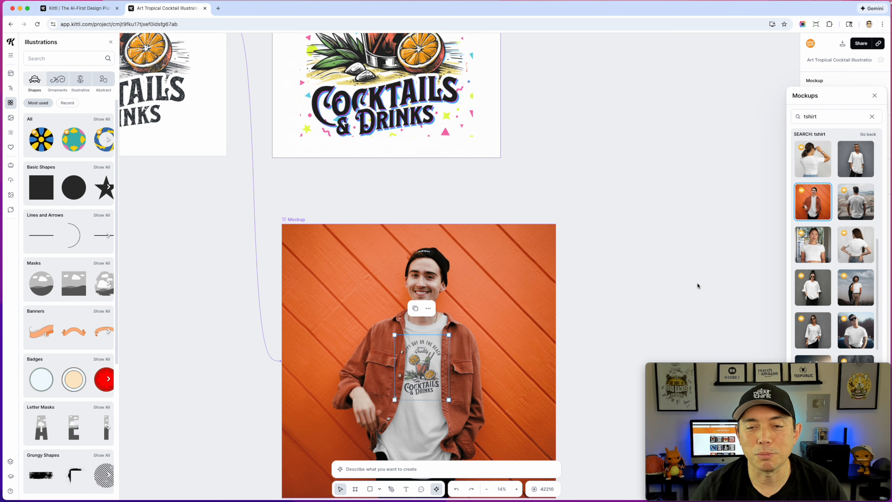
pyautogui.scroll(-4, 604, 211)
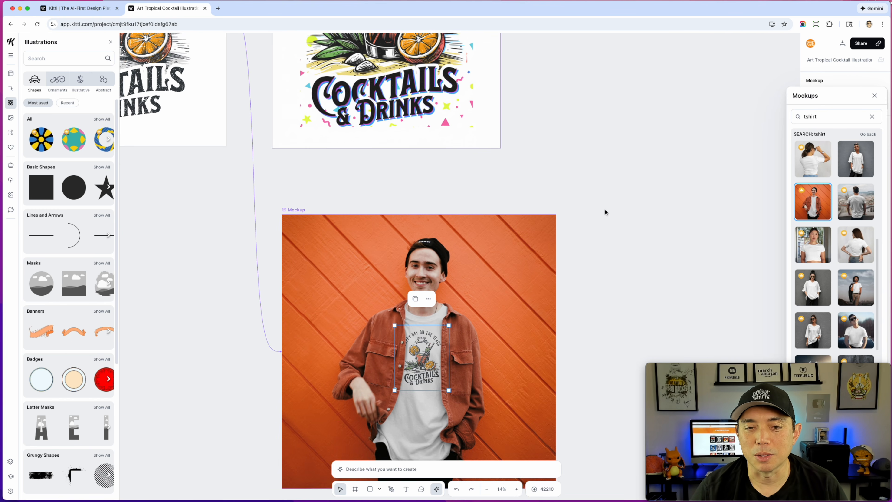
pyautogui.scroll(-10, 843, 269)
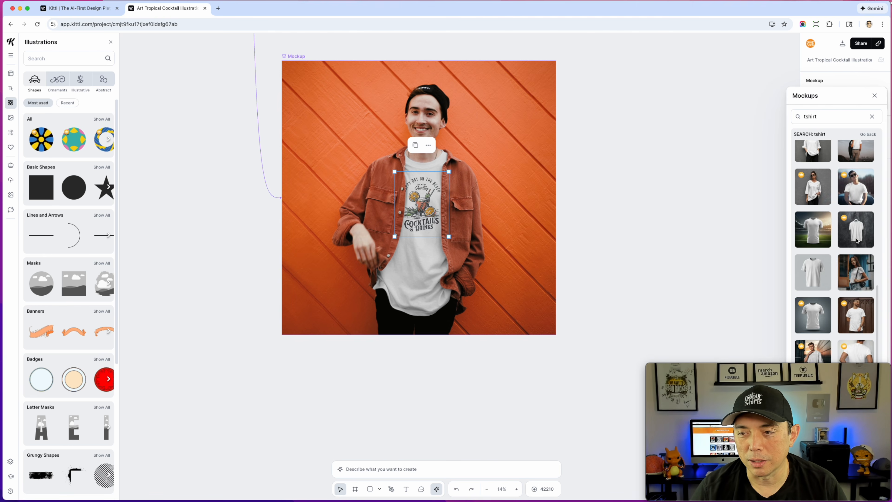
pyautogui.scroll(4, 843, 268)
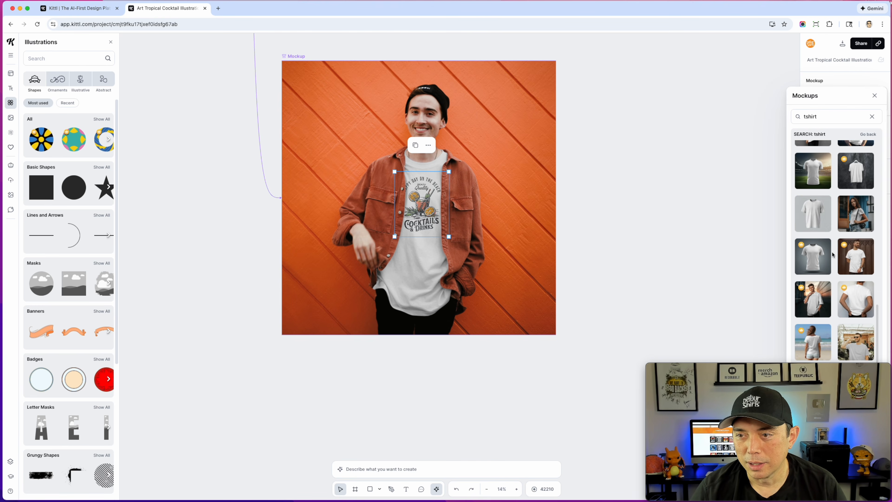
pyautogui.click(813, 213)
pyautogui.moveTo(459, 218); pyautogui.dragTo(436, 209)
# Step: Switch the mockup to the woman with a brown shoulder bag on stairs, then enlarge and center the design on her T-shirt
pyautogui.scroll(-10, 806, 296)
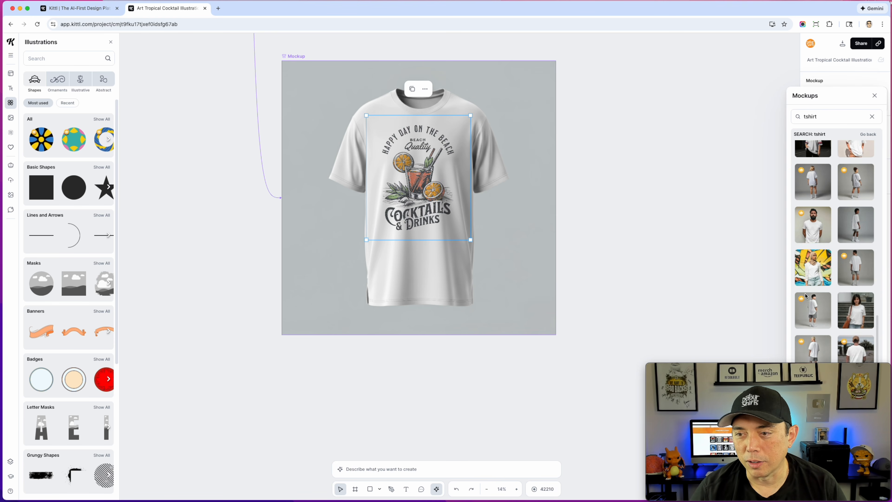
pyautogui.scroll(-5, 805, 297)
pyautogui.click(856, 170)
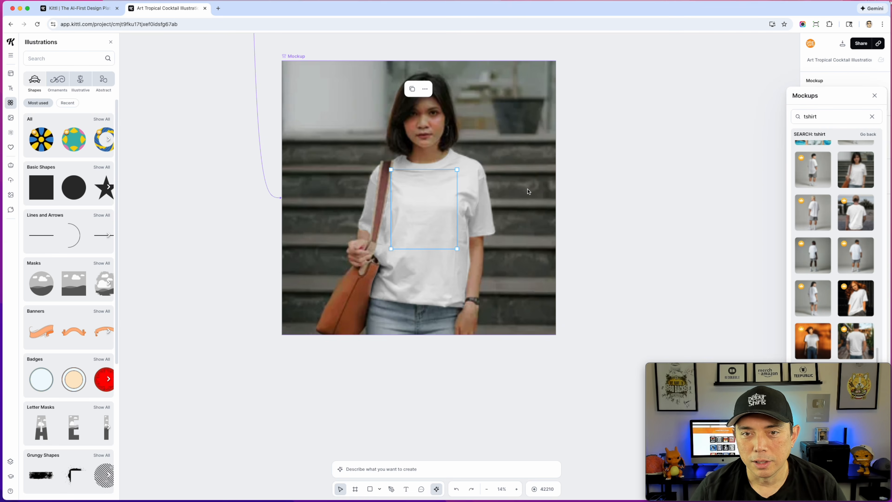
pyautogui.moveTo(457, 251); pyautogui.dragTo(468, 265)
pyautogui.moveTo(436, 229); pyautogui.dragTo(432, 232)
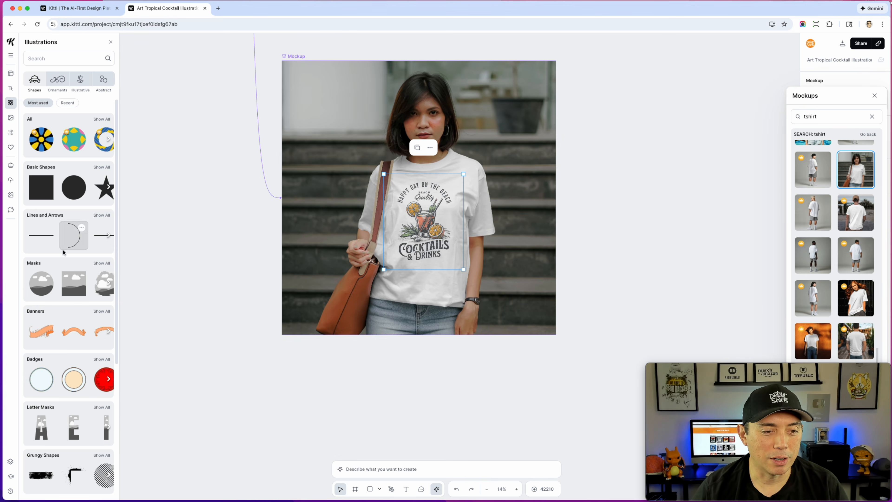
# Step: Browse the illustration library's shape, ornament, illustrative and abstract collections
pyautogui.scroll(-10, 63, 287)
pyautogui.scroll(-8, 63, 286)
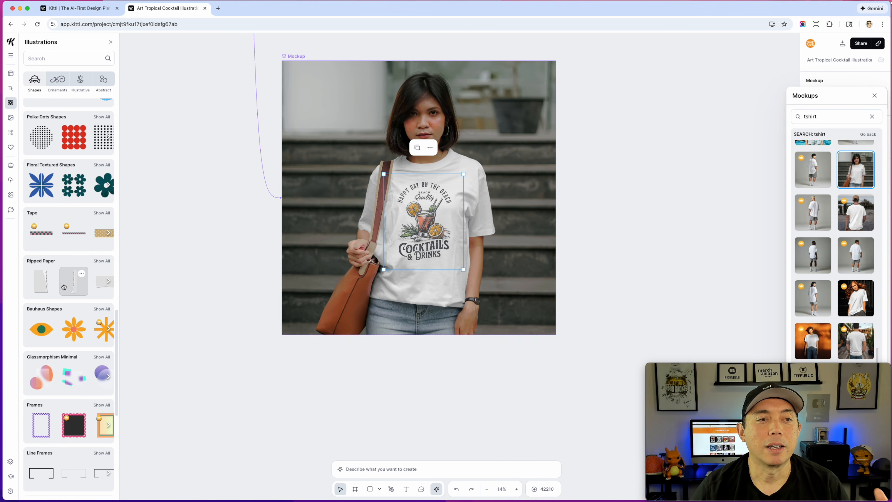
pyautogui.scroll(-6, 63, 286)
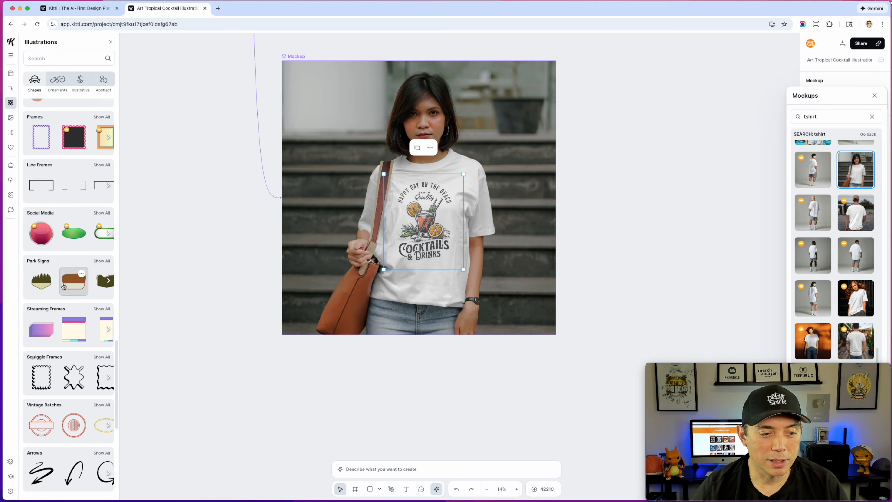
pyautogui.click(54, 78)
pyautogui.click(53, 79)
pyautogui.scroll(-5, 74, 238)
pyautogui.scroll(-5, 74, 238)
pyautogui.click(83, 79)
pyautogui.scroll(10, 80, 176)
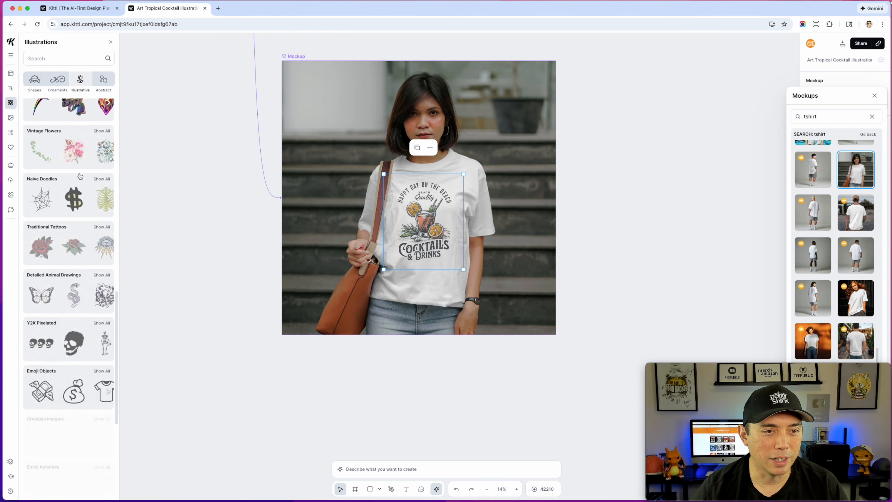
pyautogui.click(103, 79)
pyautogui.scroll(-5, 80, 185)
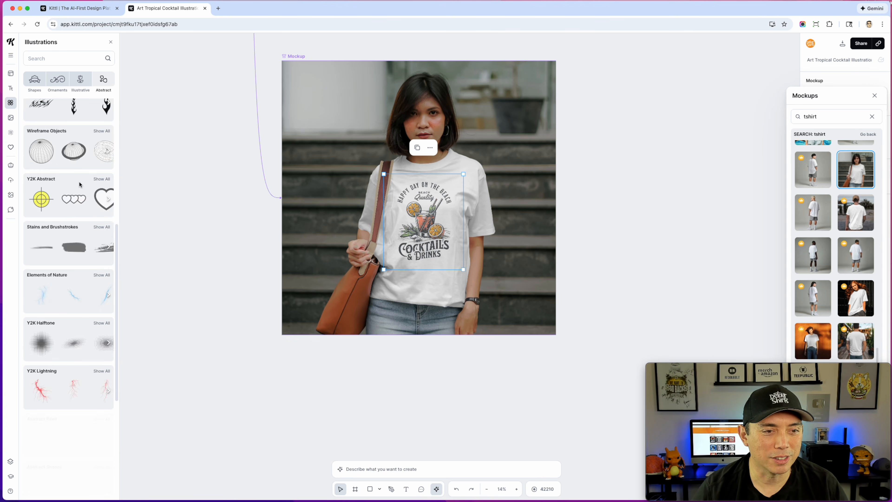
pyautogui.scroll(5, 79, 176)
# Step: Search the illustration library for "dog" and look through the matching artwork
pyautogui.click(49, 58)
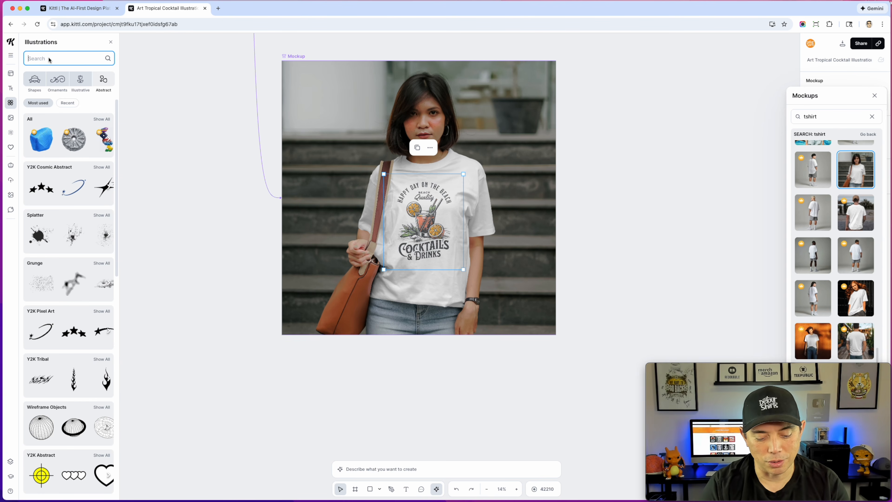
pyautogui.write('dog')
pyautogui.press('Return')
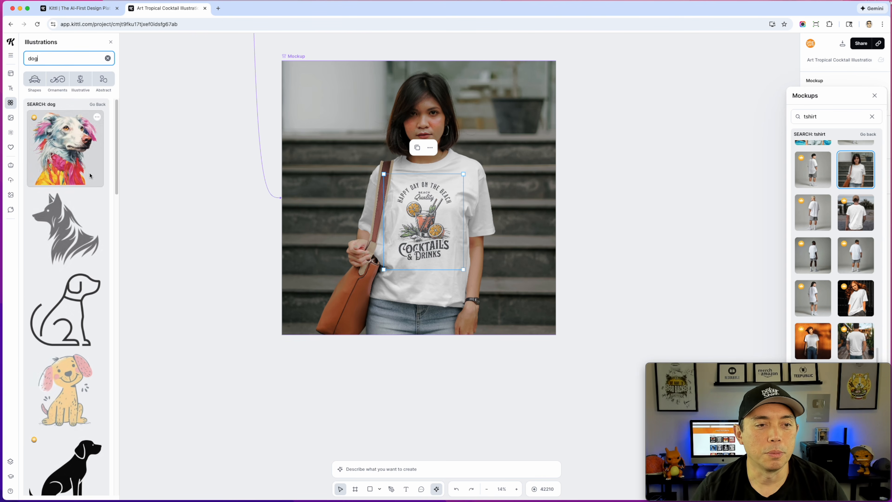
pyautogui.scroll(-15, 85, 227)
pyautogui.scroll(-5, 84, 226)
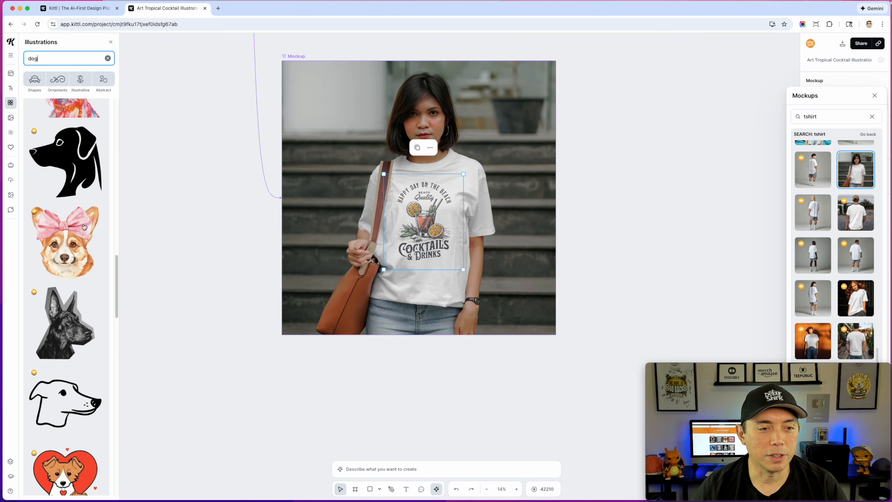
pyautogui.scroll(-15, 76, 256)
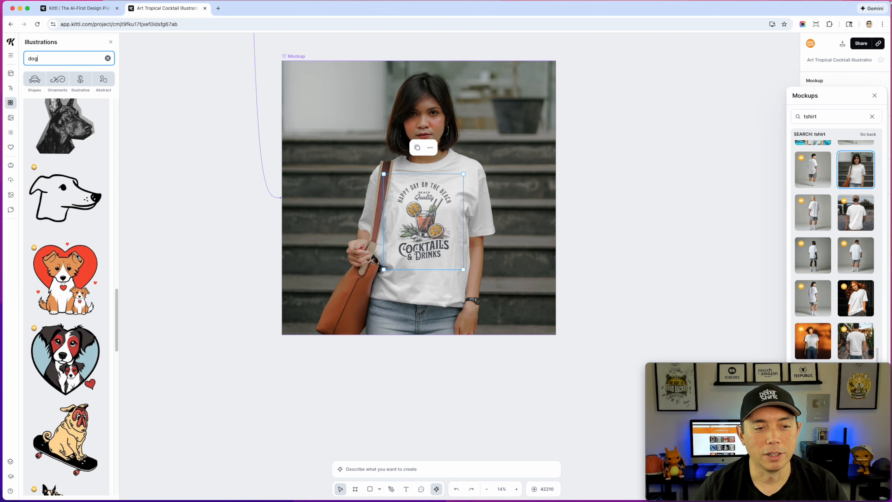
pyautogui.scroll(20, 77, 257)
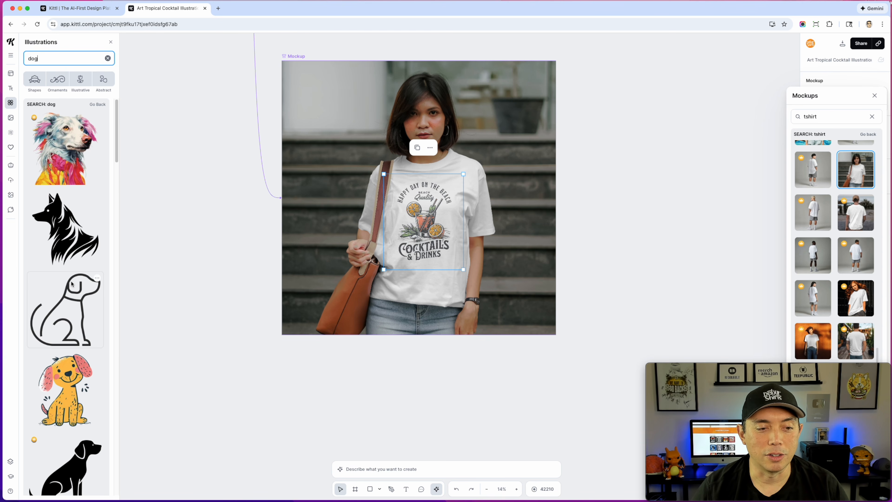
pyautogui.scroll(-5, 71, 283)
pyautogui.scroll(6, 69, 291)
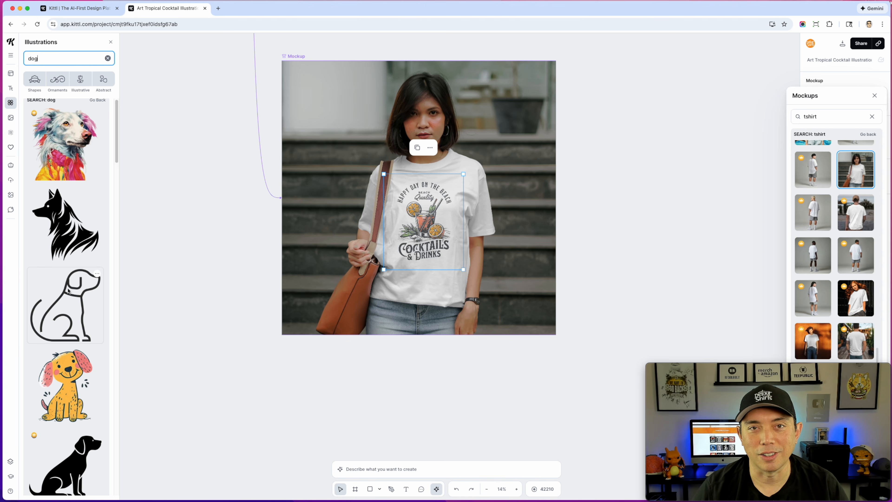
pyautogui.scroll(1, 68, 289)
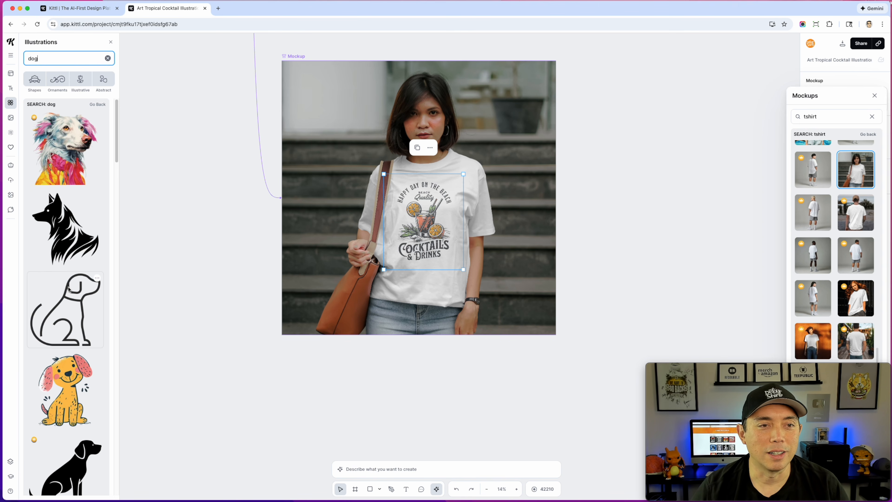
# Step: Browse the Ornaments illustrations through their frames, flourishes, borders and pattern collections
pyautogui.click(32, 77)
pyautogui.click(57, 80)
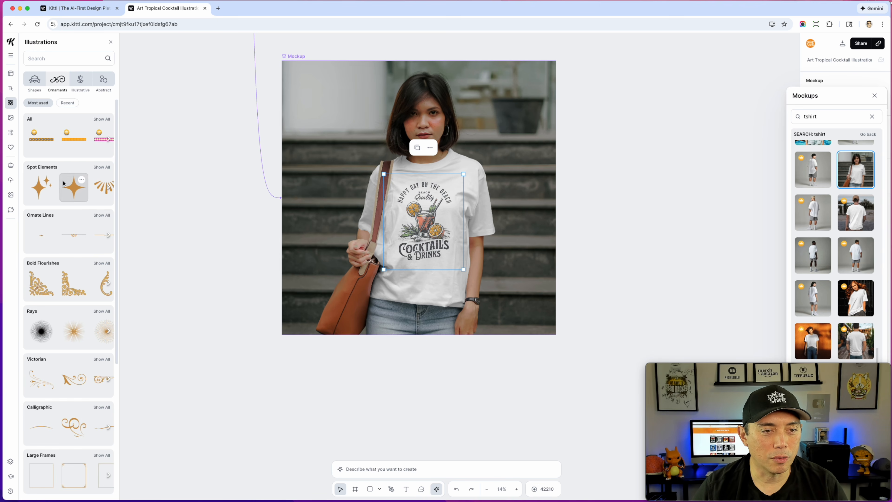
pyautogui.scroll(-10, 67, 242)
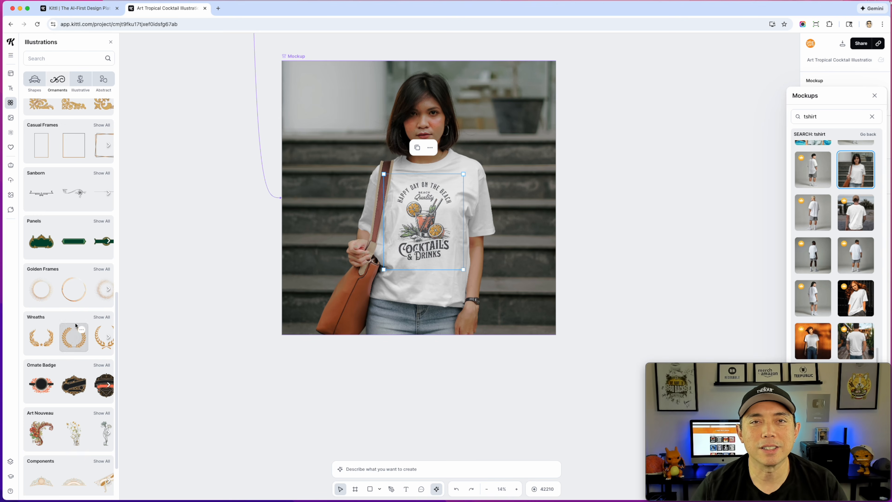
pyautogui.scroll(-7, 77, 273)
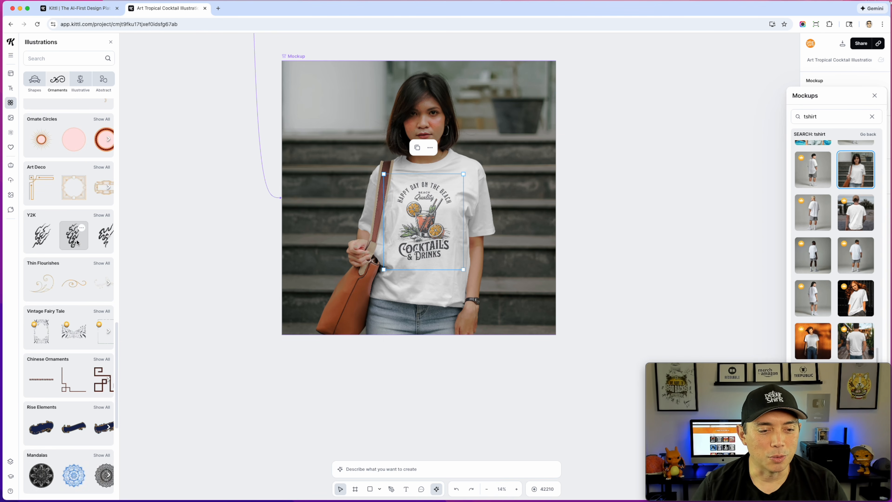
pyautogui.scroll(-6, 75, 270)
pyautogui.scroll(-9, 69, 274)
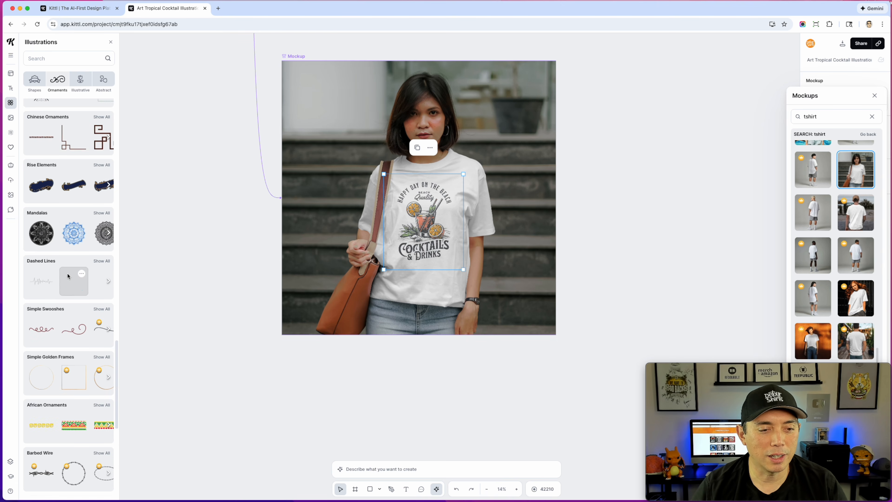
pyautogui.scroll(-9, 67, 298)
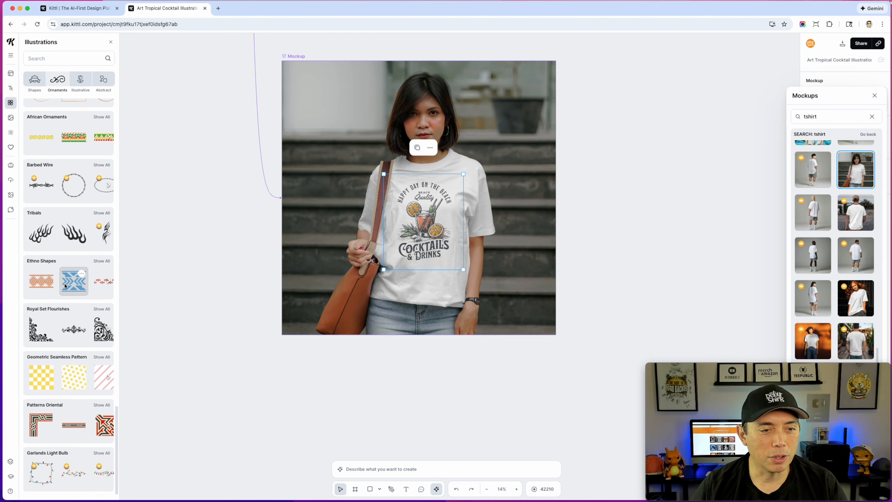
pyautogui.scroll(-8, 70, 312)
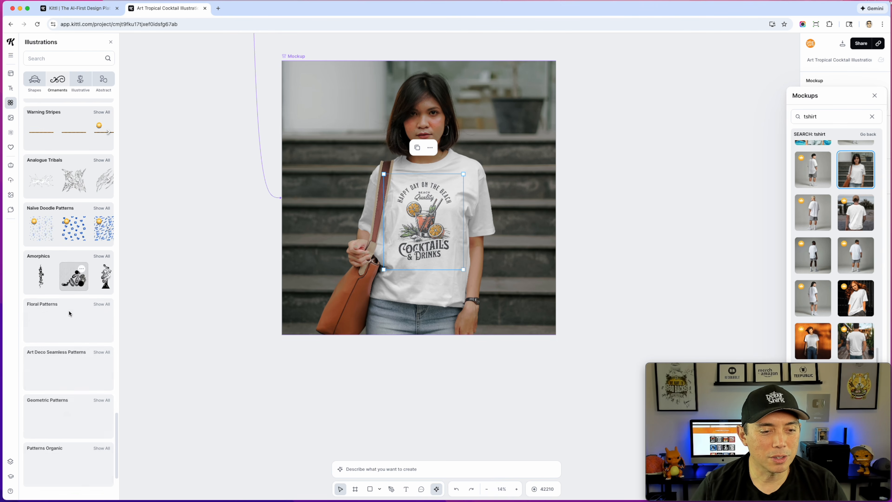
pyautogui.scroll(-8, 67, 358)
pyautogui.scroll(-5, 73, 381)
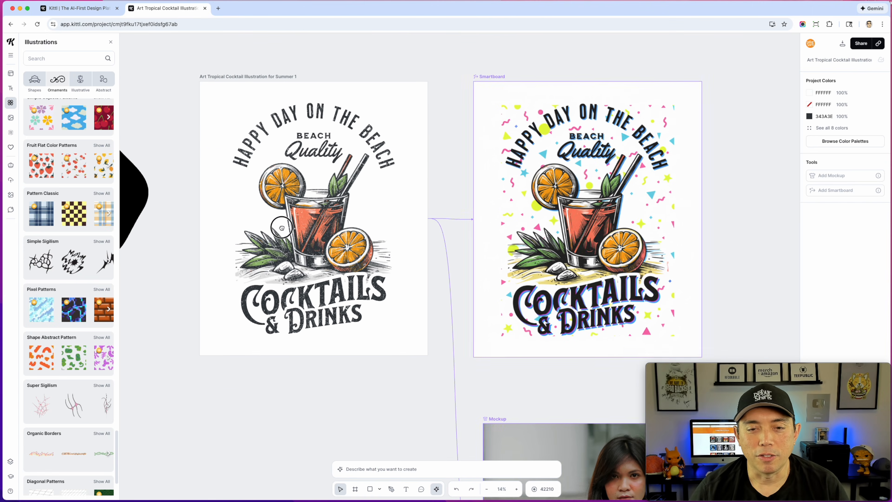
# Step: Apply the vertical plank wood texture to the original cocktail artboard as an alpha mask
pyautogui.moveTo(282, 228); pyautogui.dragTo(275, 229)
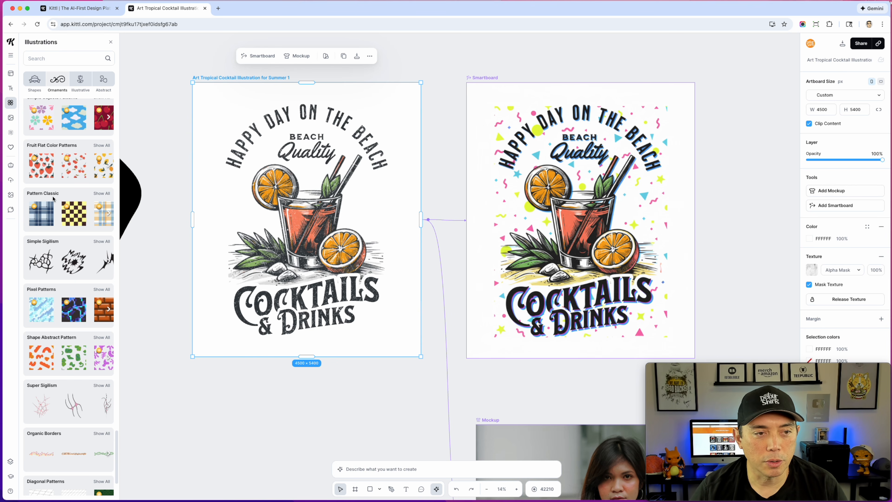
pyautogui.click(11, 133)
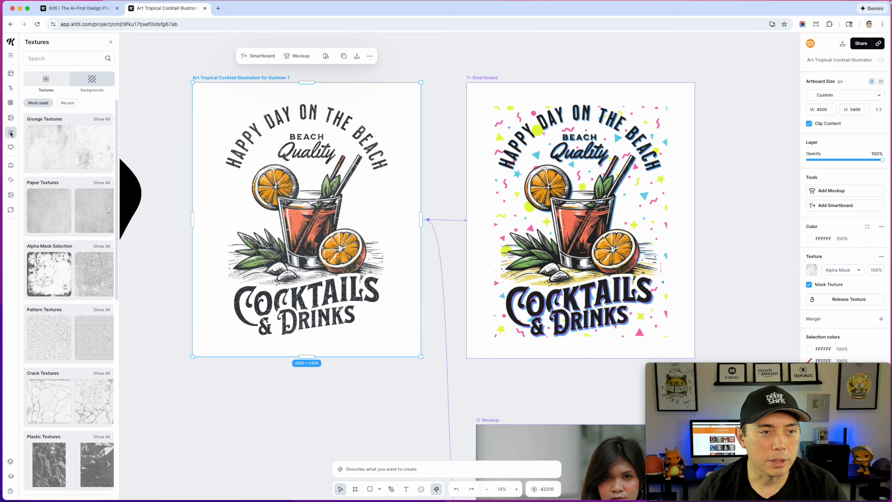
pyautogui.scroll(-10, 72, 338)
pyautogui.scroll(-6, 71, 338)
pyautogui.moveTo(41, 344); pyautogui.dragTo(314, 240)
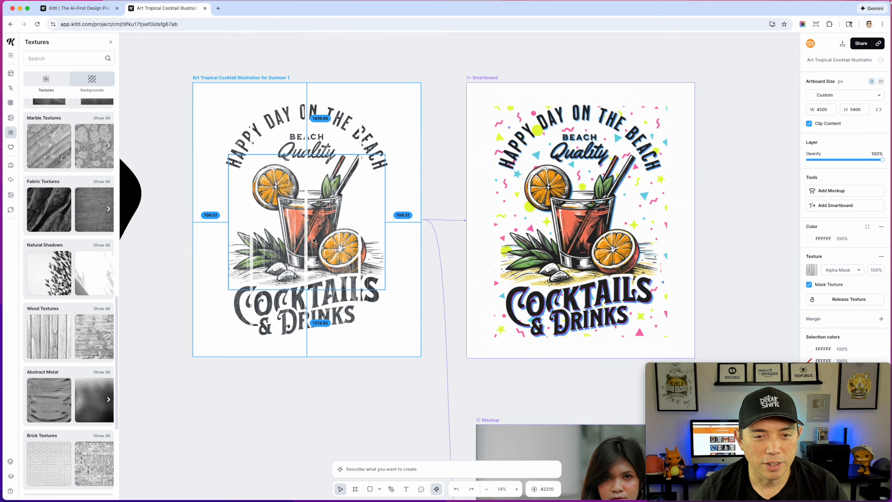
pyautogui.scroll(5, 313, 240)
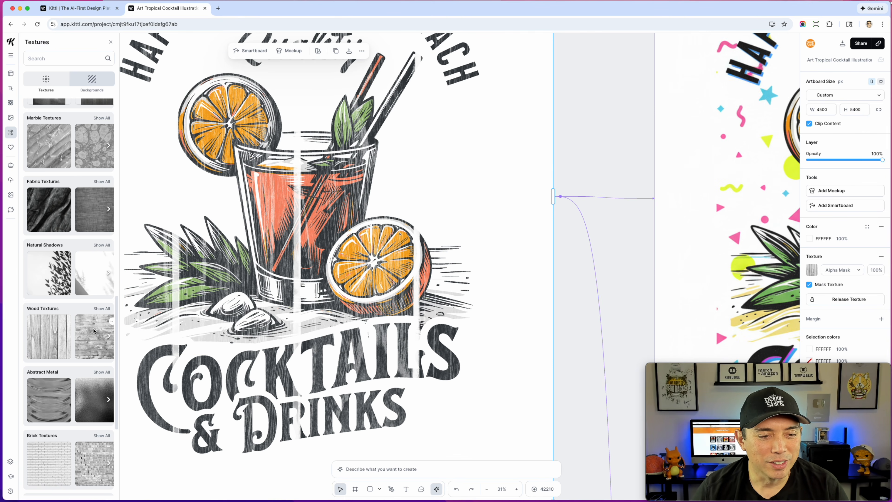
# Step: Try natural shadow, fabric and marble textures on the cocktail artboard in place of the wood grain
pyautogui.click(90, 221)
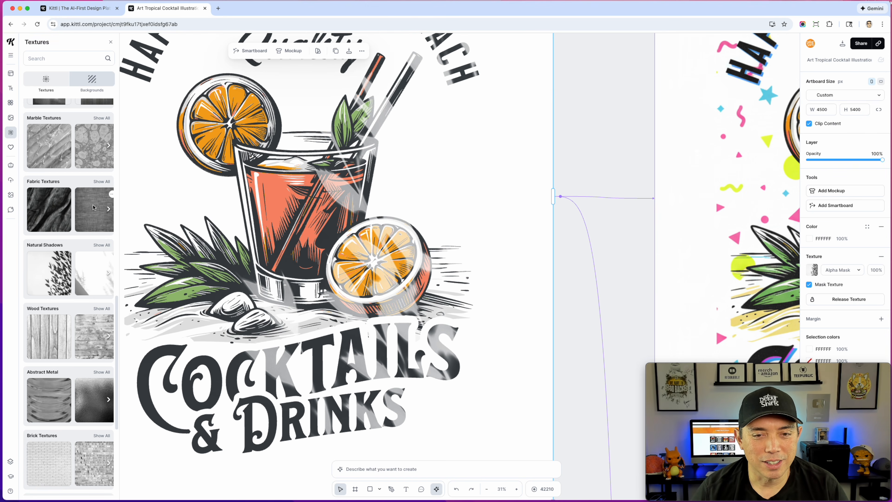
pyautogui.click(87, 151)
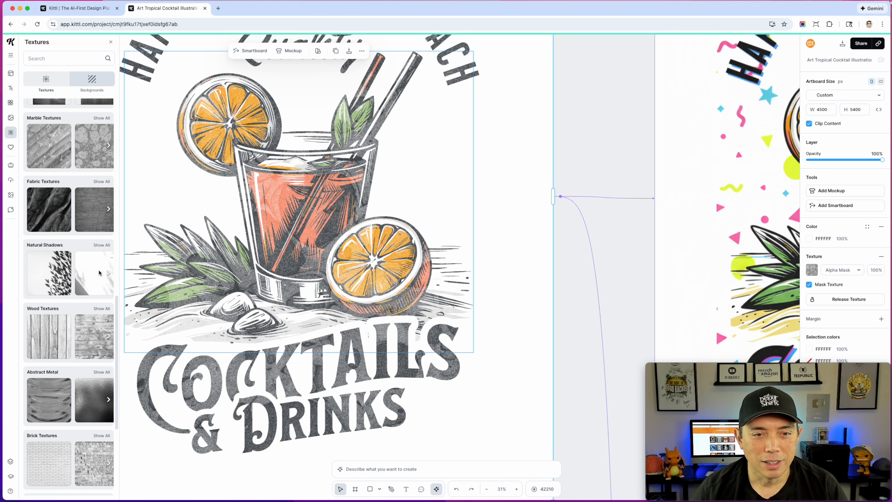
pyautogui.scroll(3, 81, 255)
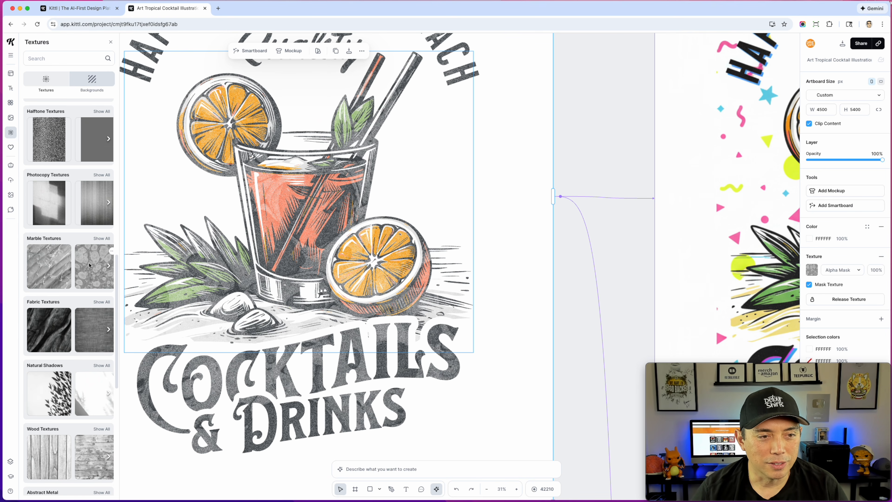
# Step: Show all Grunge Textures and apply a distressed grunge texture from the collection to the cocktail artboard
pyautogui.scroll(10, 80, 267)
pyautogui.click(92, 144)
pyautogui.click(102, 120)
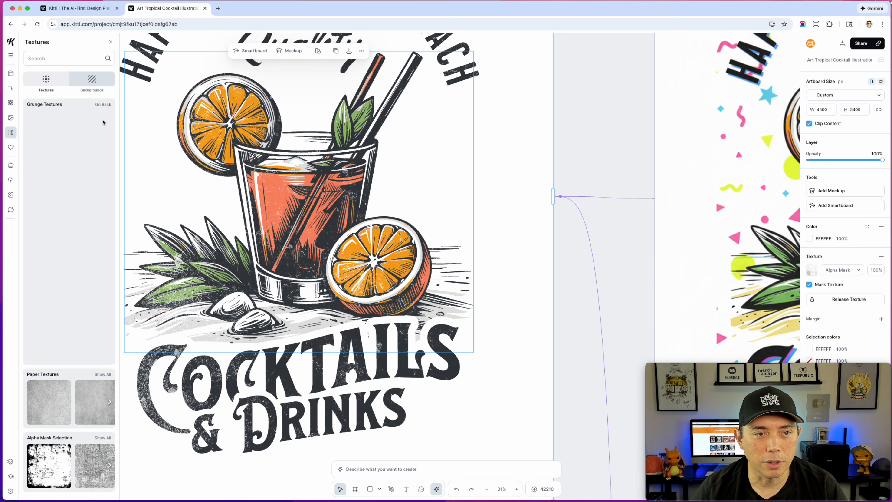
pyautogui.scroll(-3, 60, 300)
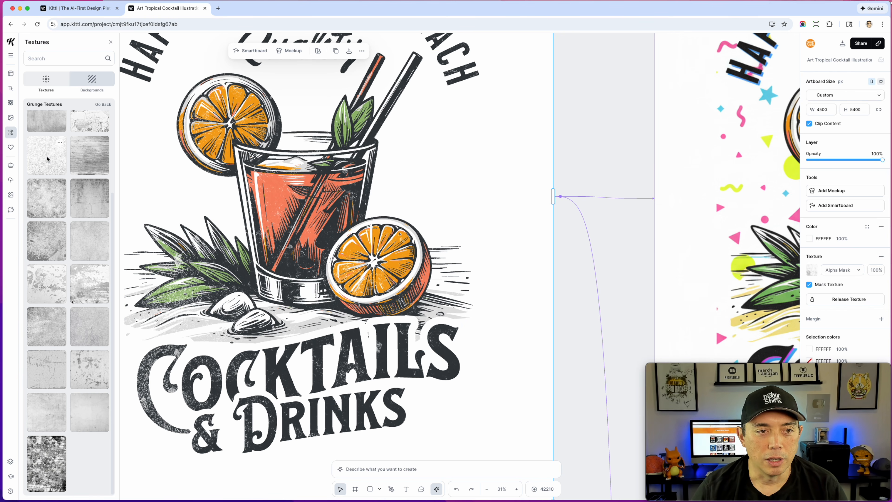
pyautogui.click(57, 183)
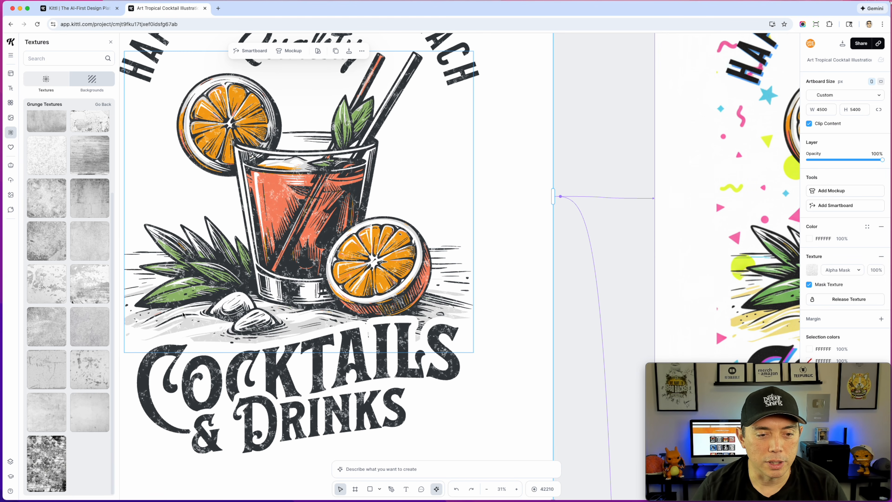
# Step: Examine the grunge texture up close on the cocktail illustration and its lettering, and compare it with the Smartboard version
pyautogui.scroll(-1, 182, 315)
pyautogui.scroll(2, 181, 312)
pyautogui.scroll(-5, 180, 311)
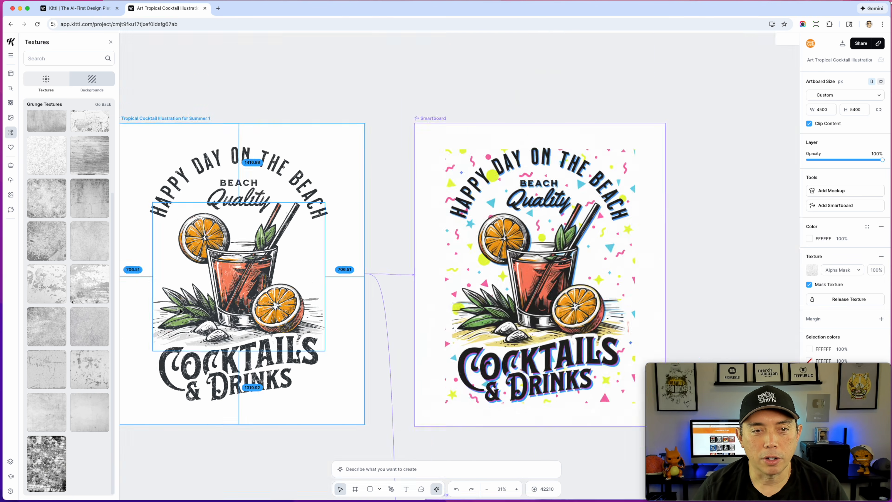
pyautogui.scroll(-3, 180, 312)
pyautogui.click(219, 114)
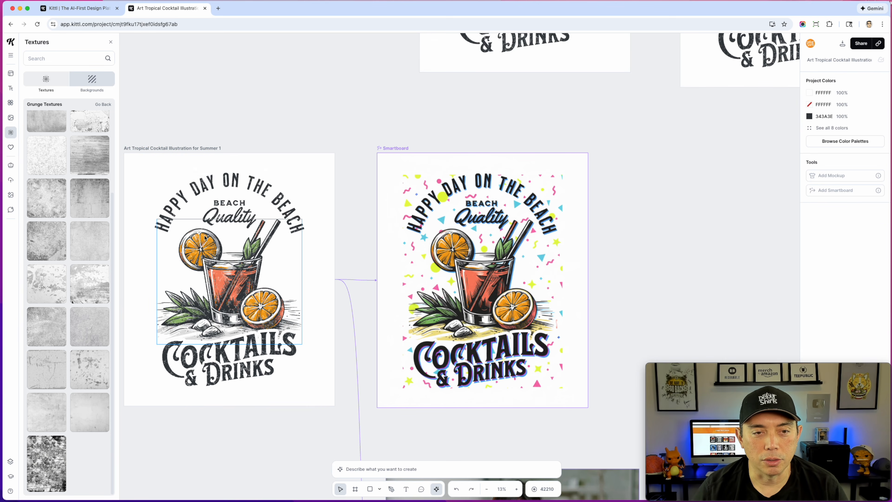
pyautogui.scroll(3, 205, 237)
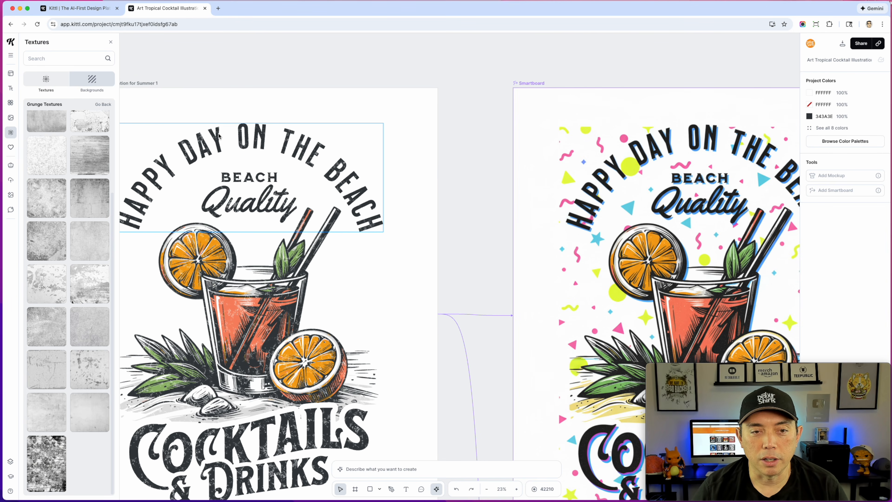
pyautogui.scroll(-3, 268, 246)
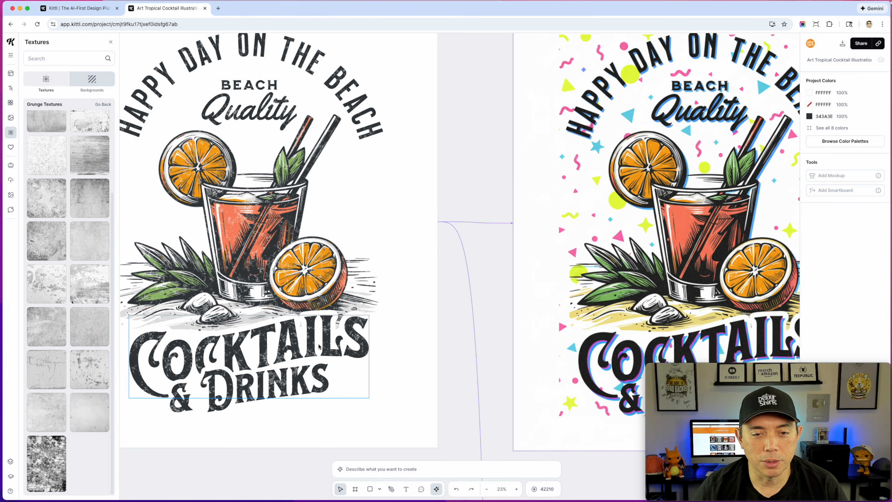
pyautogui.scroll(-3, 306, 301)
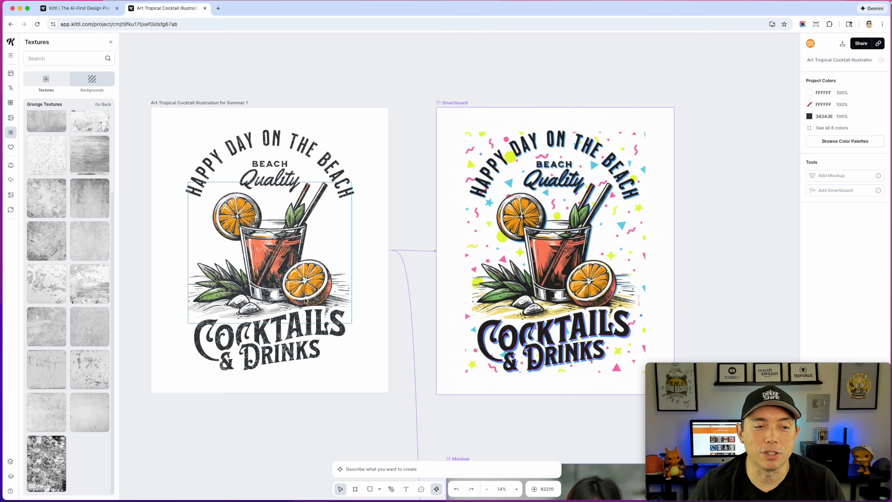
# Step: Look through the template, text preset, illustration, photo and texture libraries beside the cocktail artboards
pyautogui.click(11, 74)
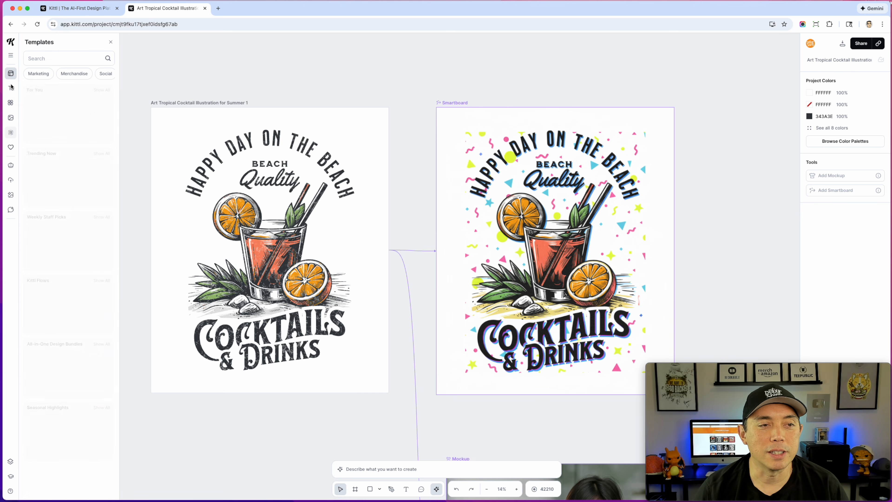
pyautogui.click(10, 88)
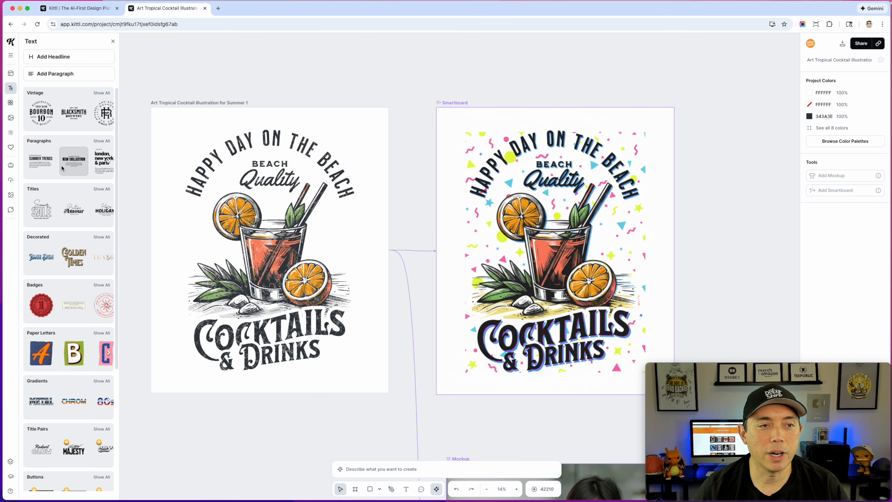
pyautogui.scroll(-5, 66, 201)
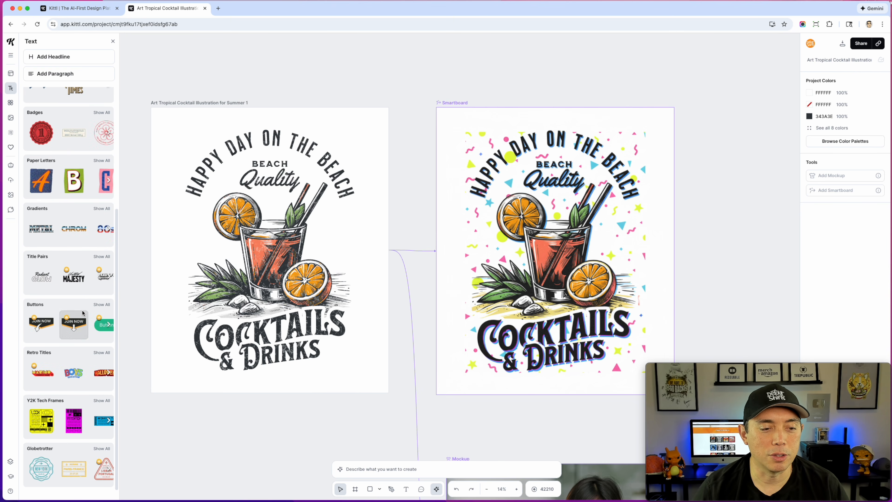
pyautogui.scroll(5, 70, 323)
pyautogui.click(14, 103)
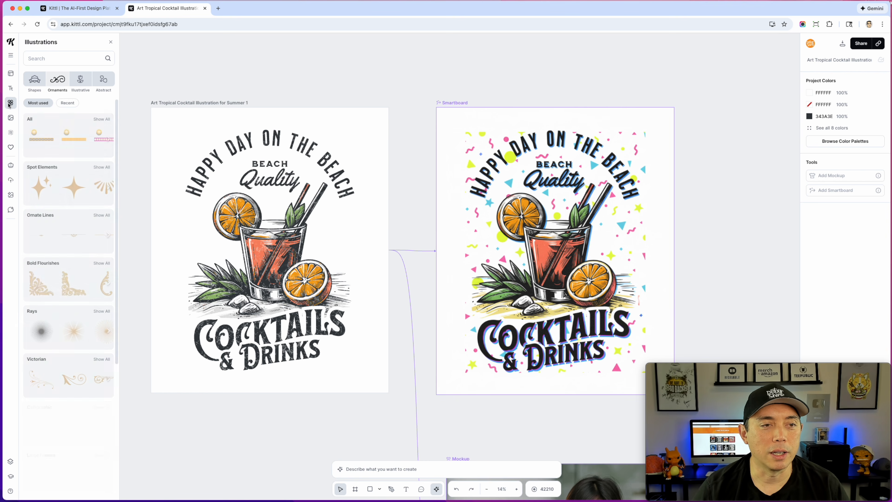
pyautogui.click(11, 119)
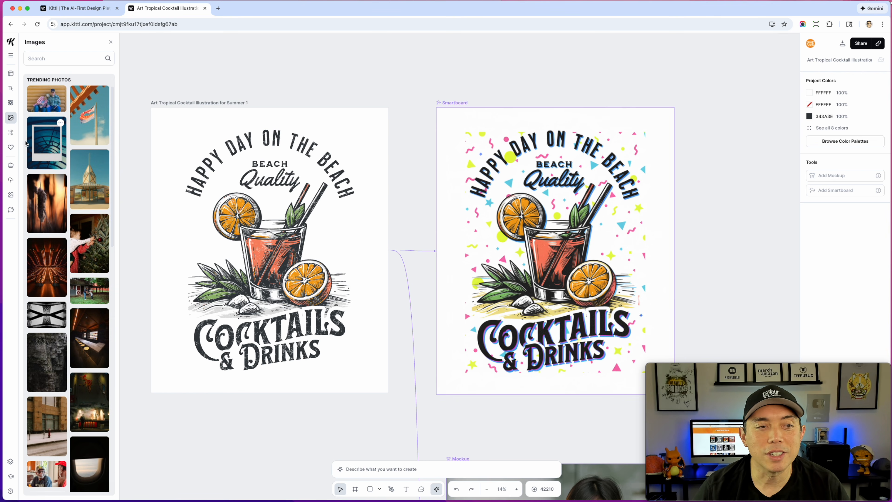
pyautogui.click(14, 133)
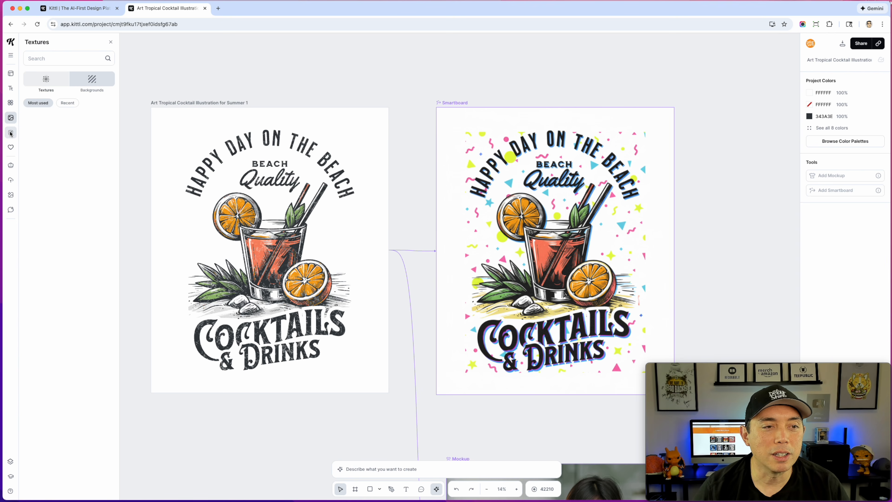
# Step: Browse the collection of liked template designs
pyautogui.click(11, 147)
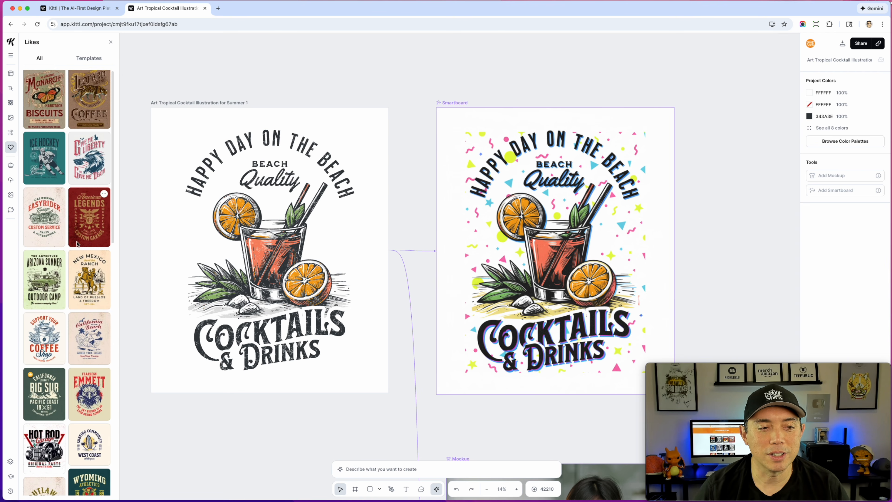
pyautogui.scroll(-10, 69, 239)
pyautogui.scroll(-5, 73, 277)
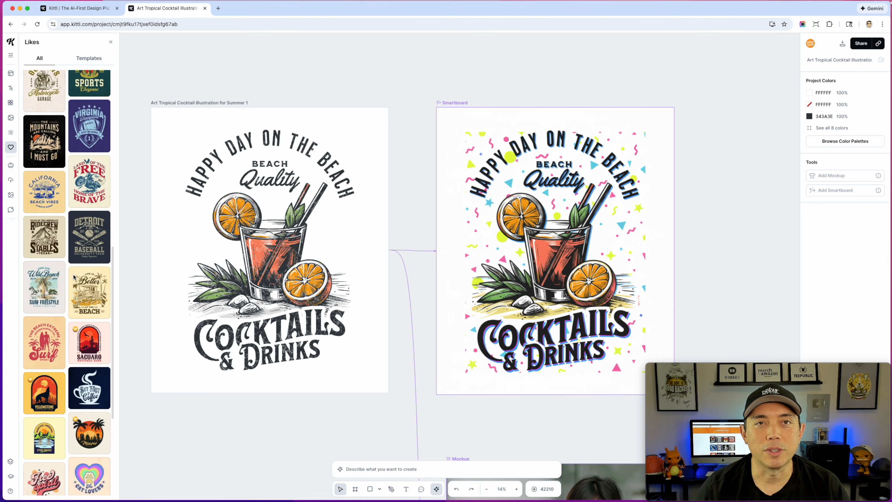
pyautogui.scroll(5, 75, 278)
pyautogui.scroll(10, 73, 277)
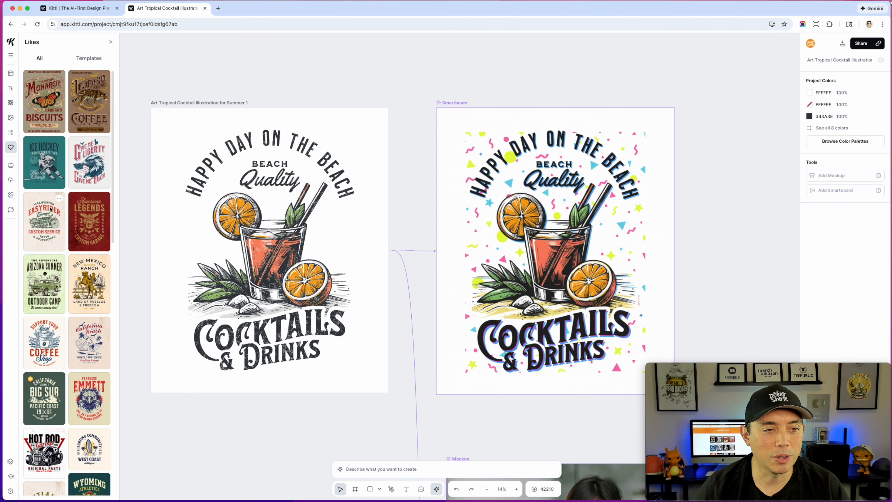
# Step: Review the brand kit style categories, the uploaded files and the Kittl AI vector gallery
pyautogui.click(11, 167)
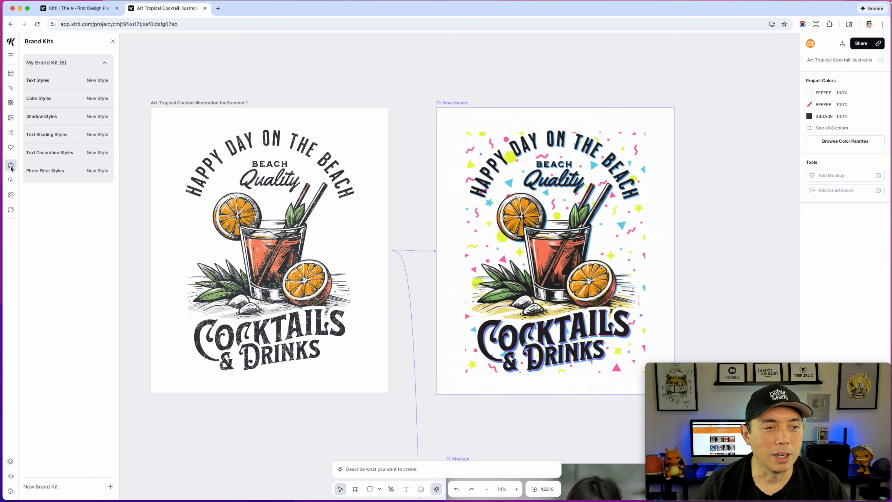
pyautogui.click(11, 182)
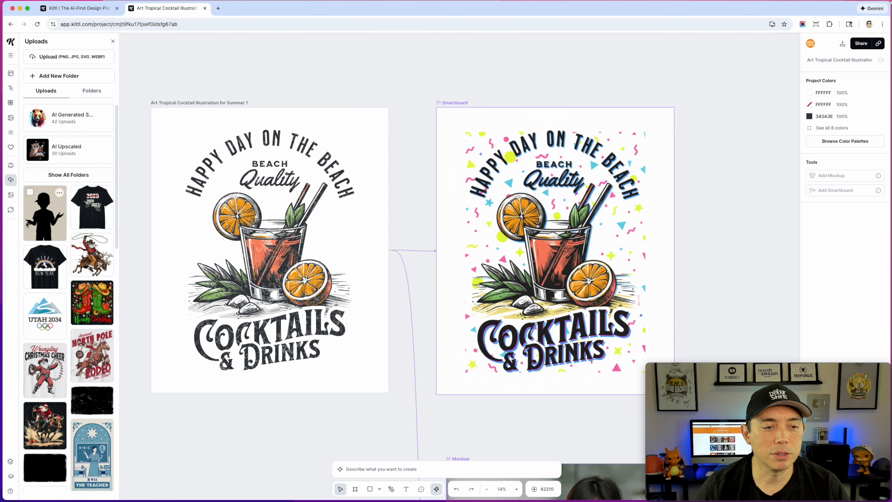
pyautogui.click(11, 194)
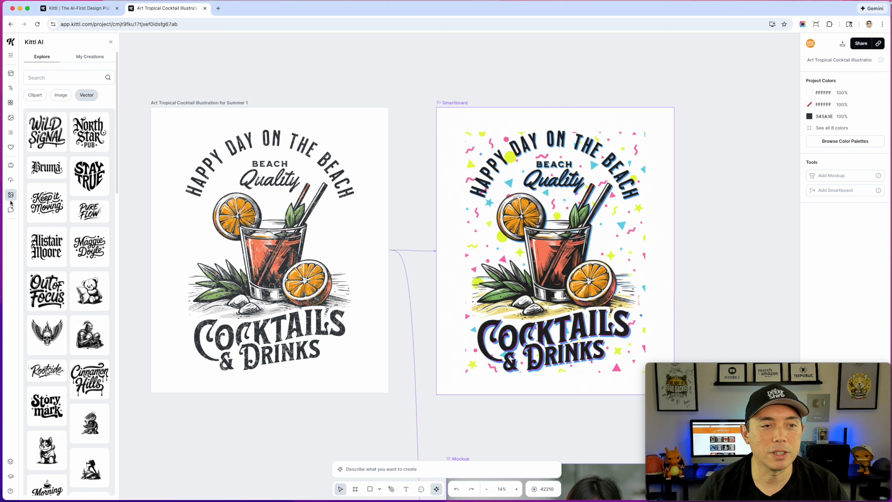
pyautogui.click(11, 209)
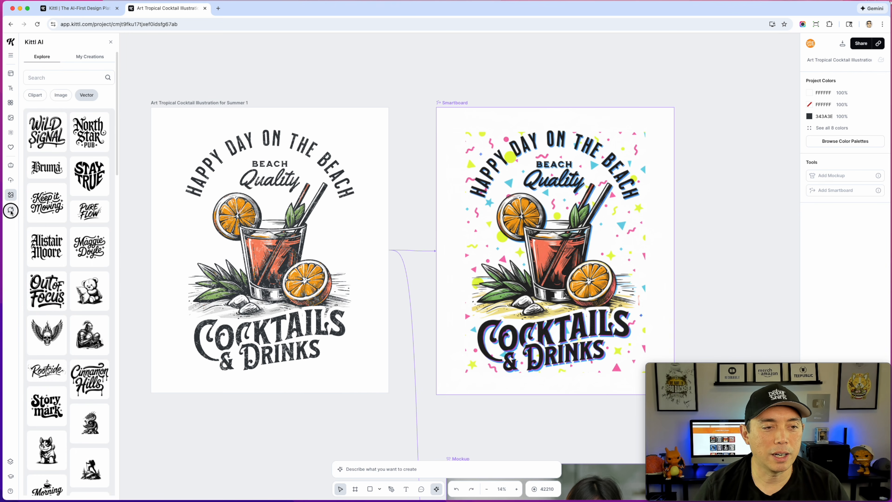
pyautogui.click(10, 462)
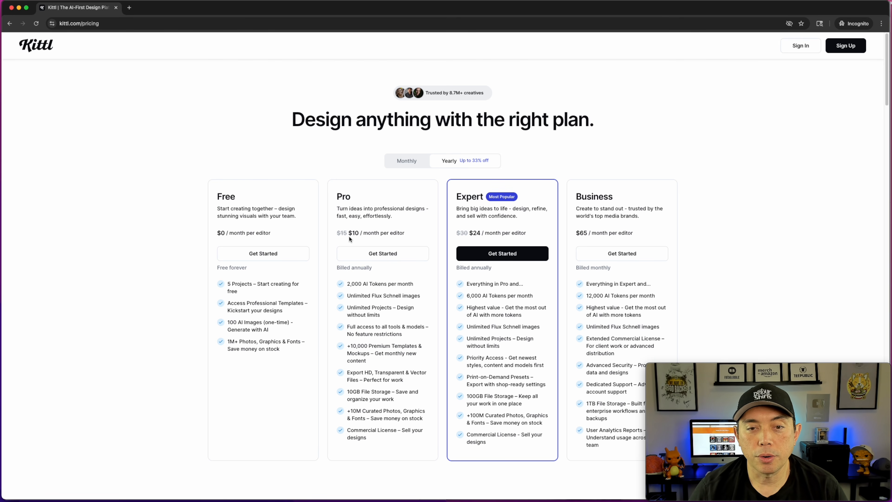
# Step: On the Kittl pricing page, compare yearly with monthly billing, leave it on monthly, and review the plans and monthly AI generations
pyautogui.click(409, 163)
pyautogui.click(469, 163)
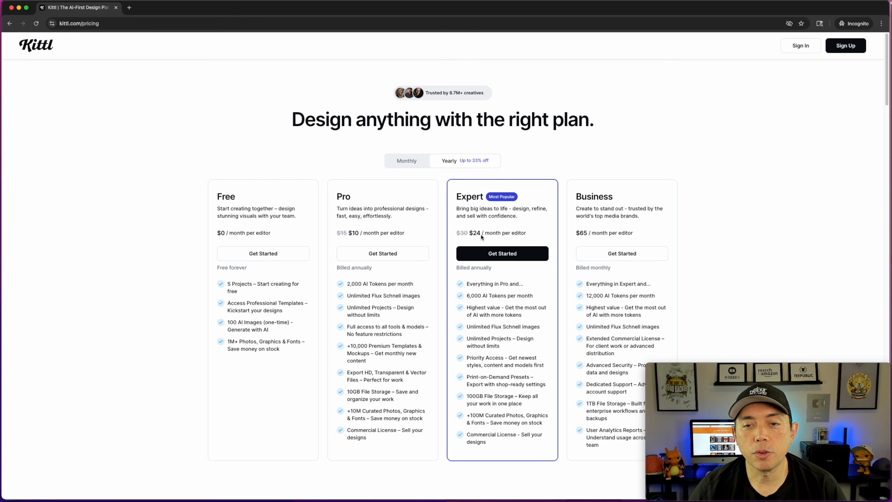
pyautogui.click(408, 158)
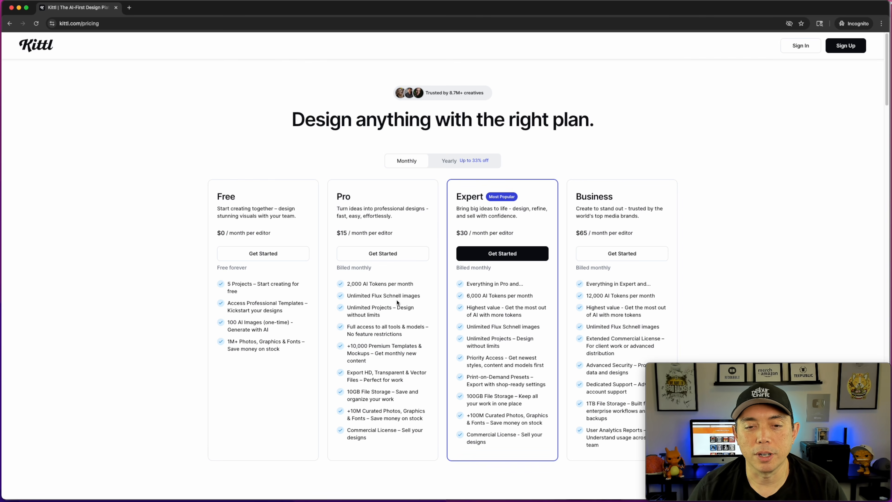
pyautogui.scroll(-1, 398, 302)
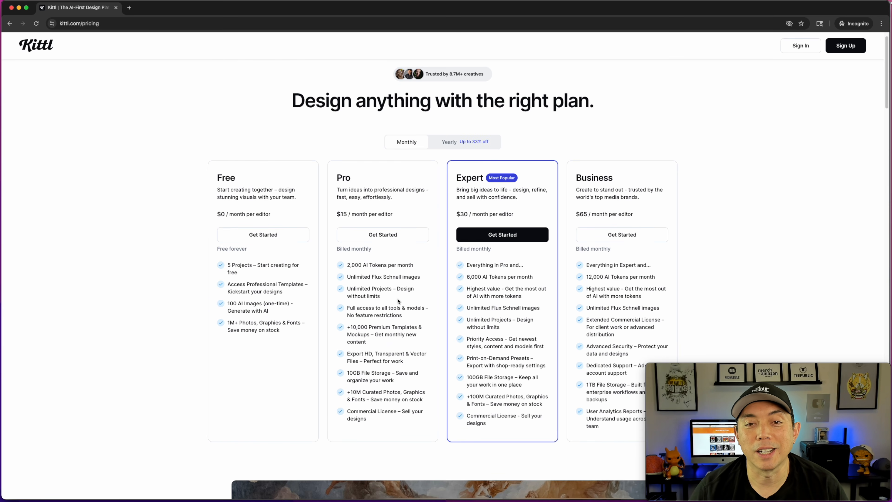
pyautogui.scroll(-10, 398, 301)
pyautogui.scroll(5, 398, 300)
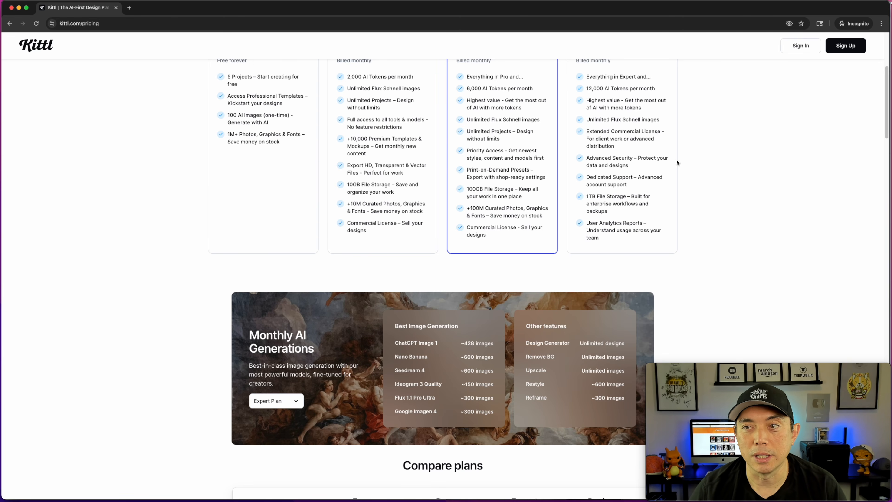
pyautogui.scroll(10, 157, 49)
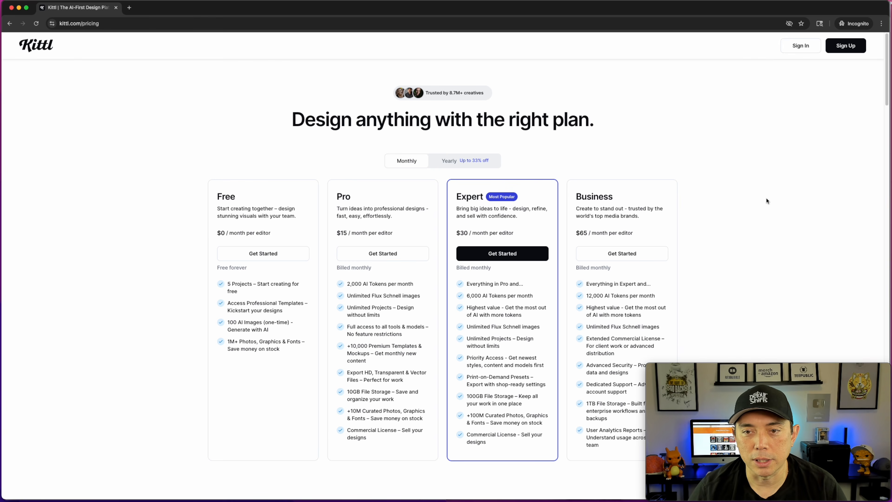
# Step: Examine the Compare plans table for AI tokens, image generation models, AI design tools, licensing, content and business add-ons
pyautogui.scroll(-4, 773, 219)
pyautogui.scroll(-2, 773, 222)
pyautogui.scroll(-13, 741, 241)
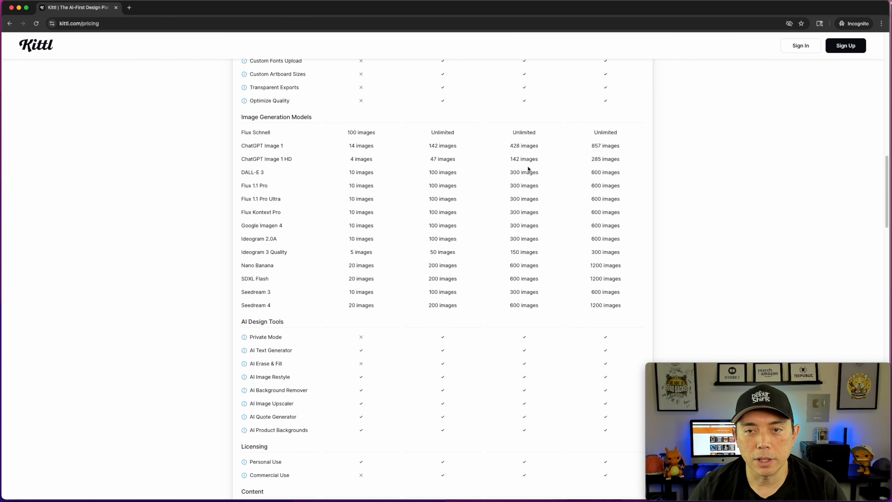
pyautogui.scroll(4, 519, 152)
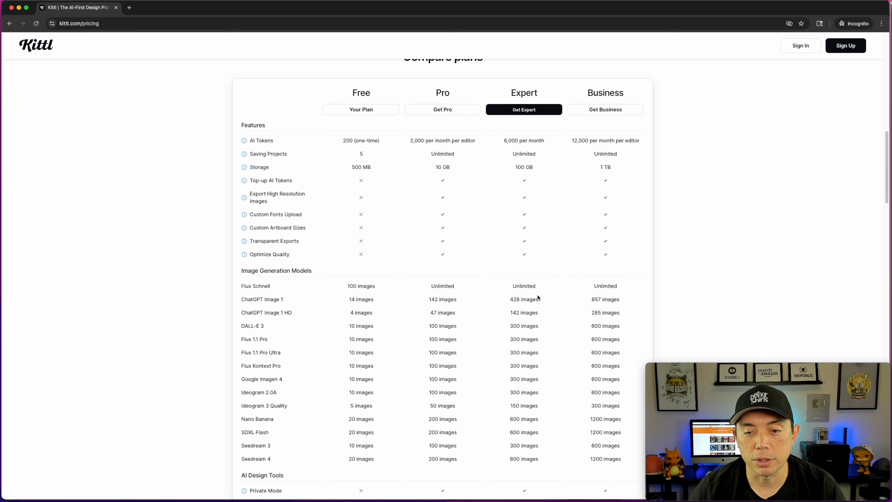
pyautogui.scroll(-3, 537, 297)
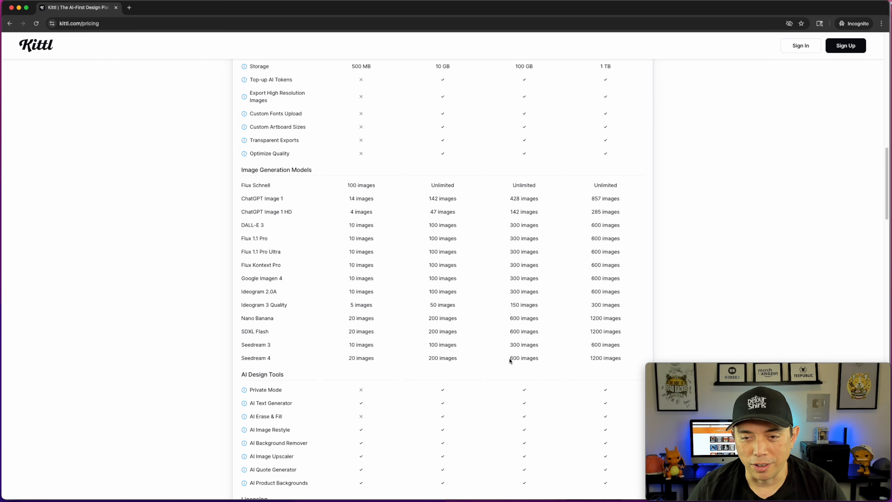
pyautogui.scroll(-8, 514, 231)
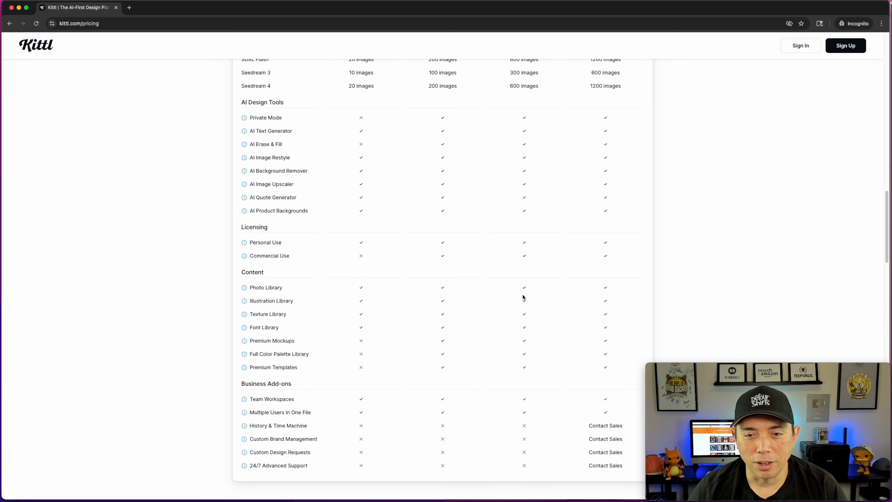
pyautogui.scroll(-2, 515, 371)
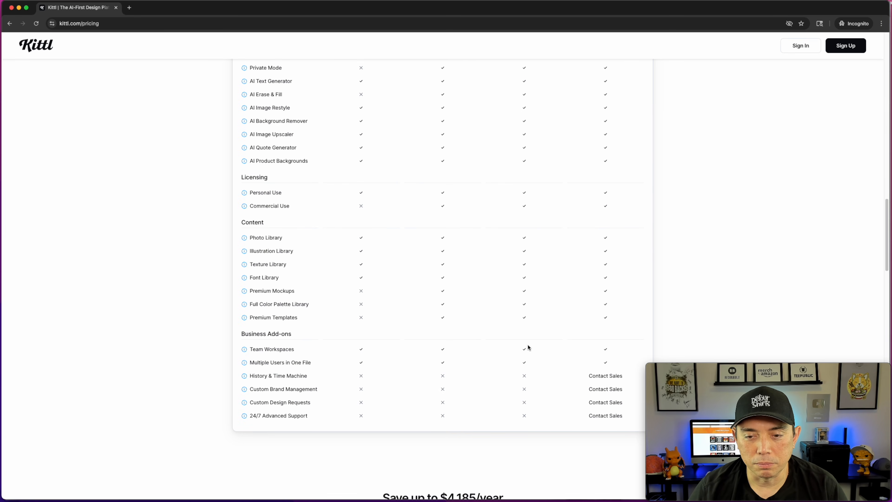
# Step: Skim the frequently asked questions about the plans and return to the plan overview
pyautogui.scroll(-6, 528, 345)
pyautogui.scroll(-20, 530, 347)
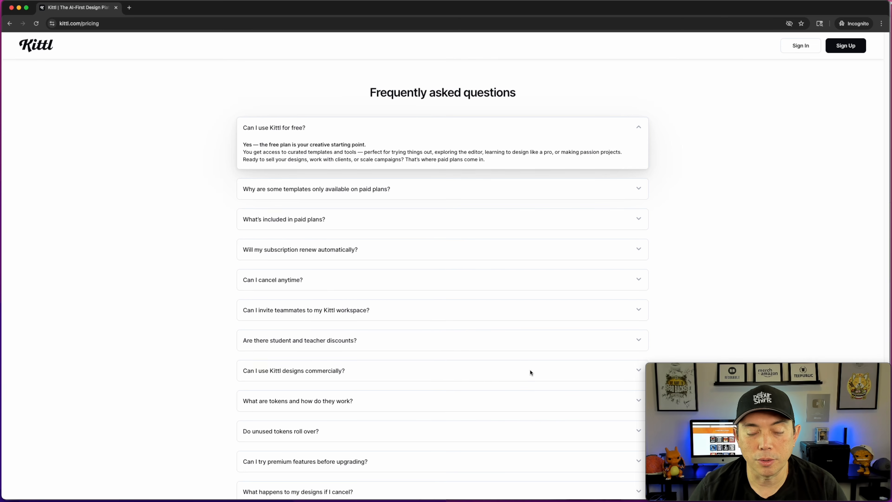
pyautogui.scroll(-5, 529, 369)
pyautogui.scroll(20, 530, 369)
pyautogui.scroll(15, 546, 360)
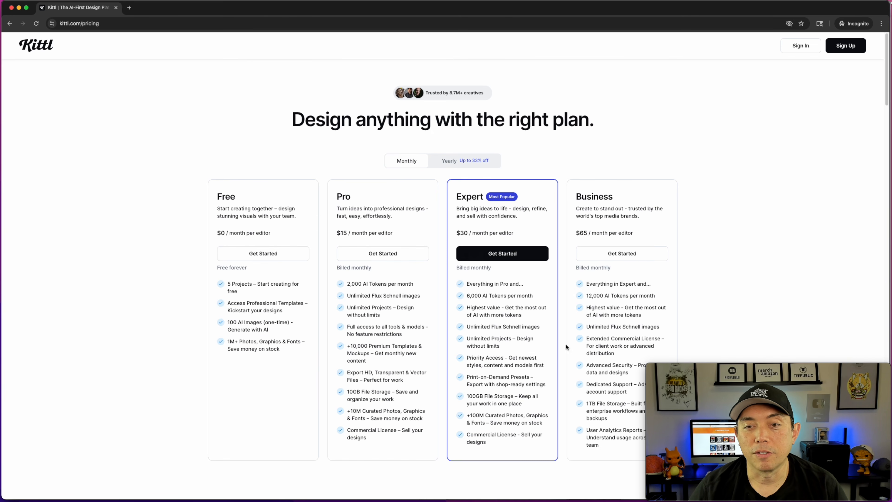